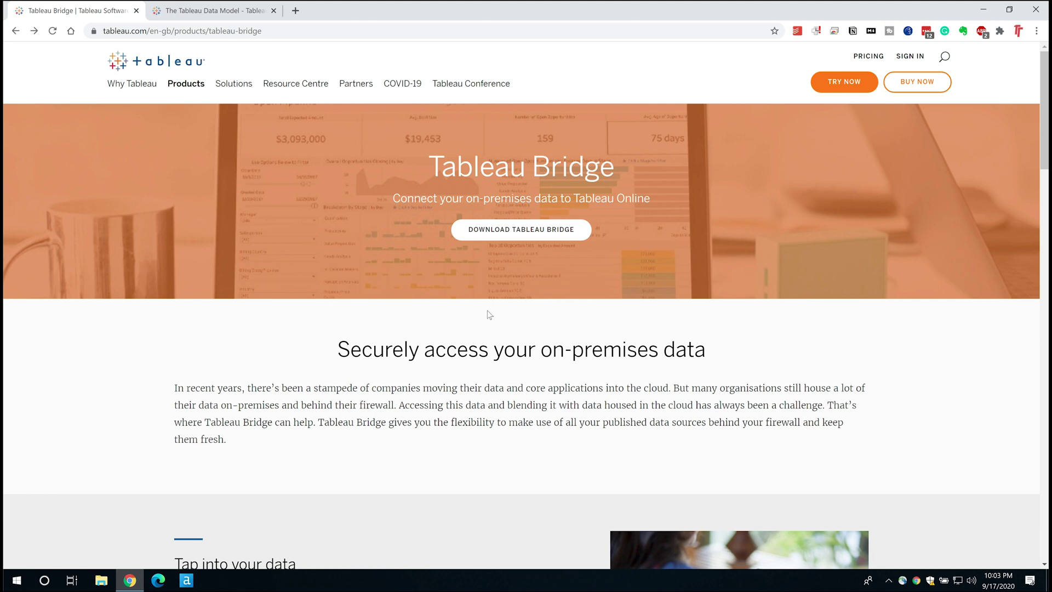
Step: Open the Tableau Bridge download page and expand the 2020.3 release to show build 20203.20.0801.1333
left_click(521, 229)
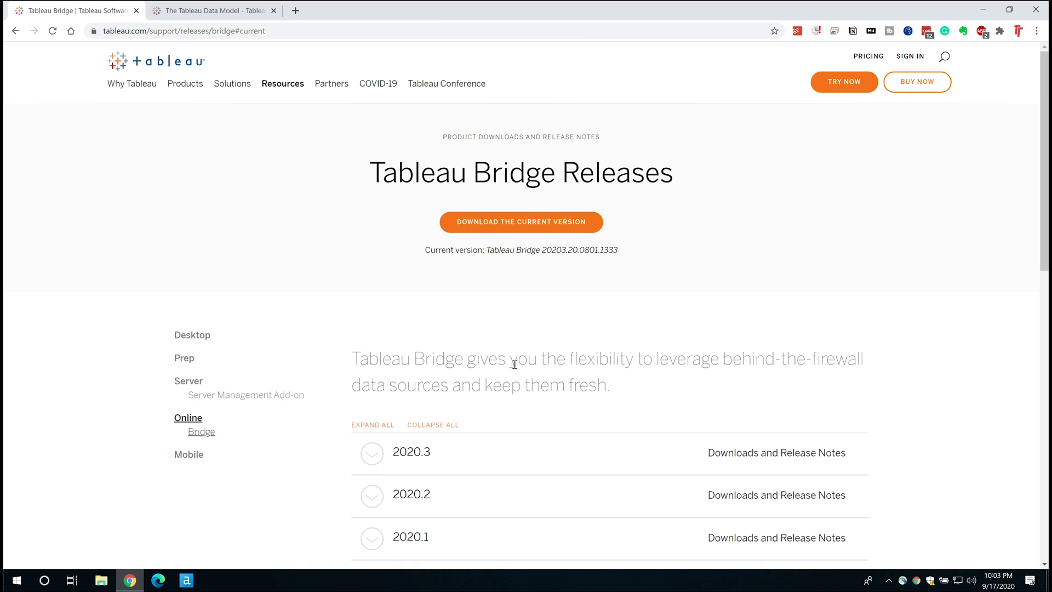
left_click(368, 459)
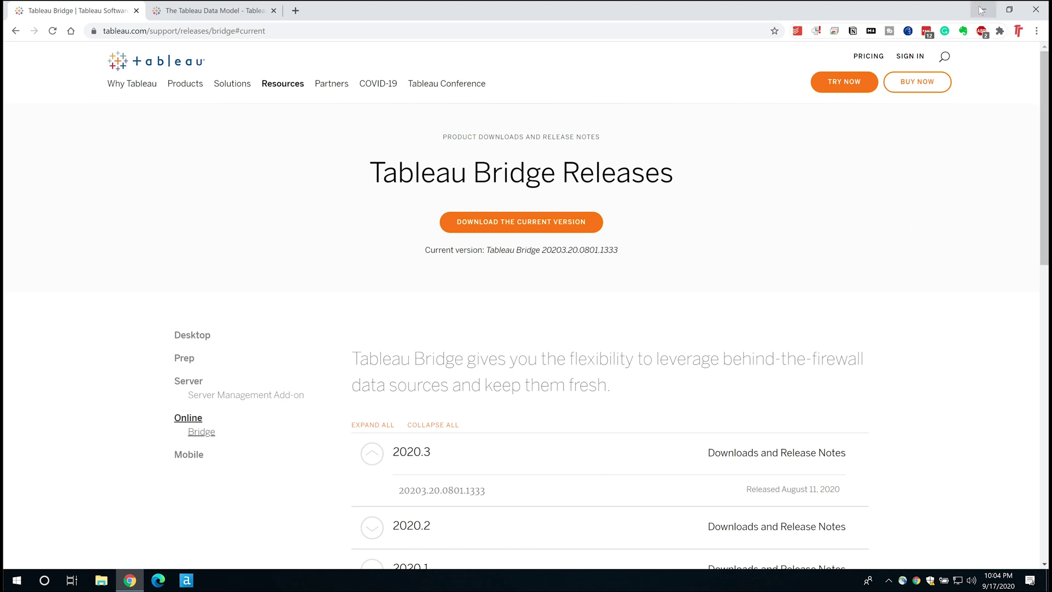
Step: Run the TableauBridge installer from the desktop, accept the licence, and approve both UAC prompts
left_click(981, 10)
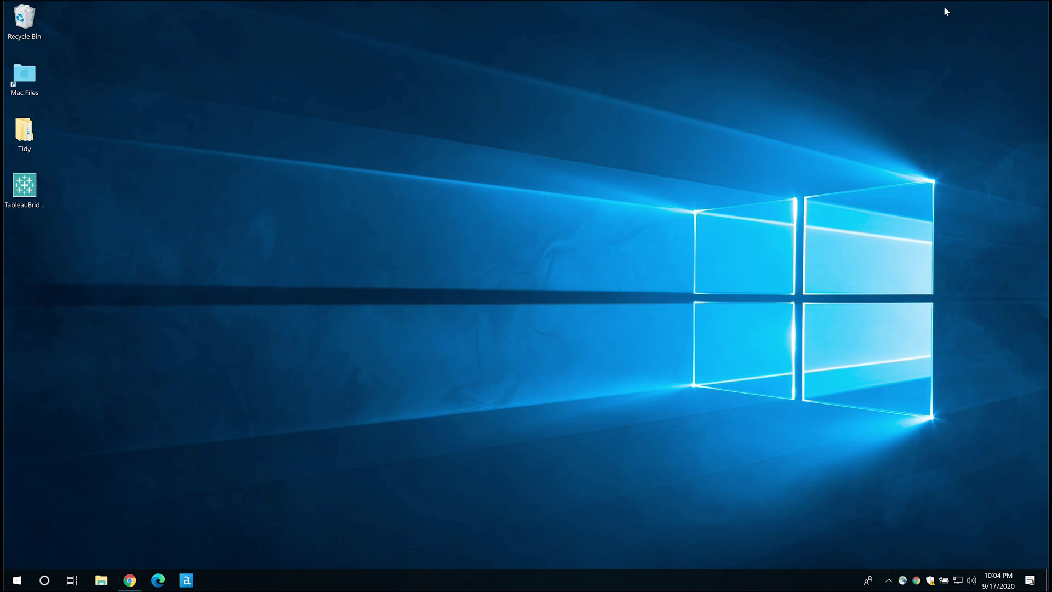
left_click_drag(31, 193, 395, 158)
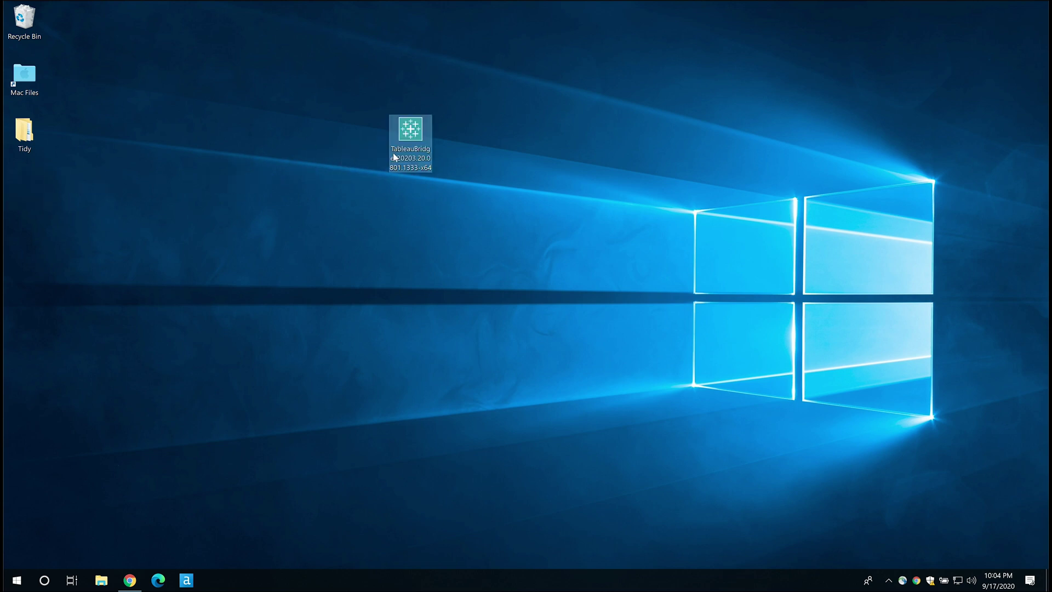
double_click(418, 134)
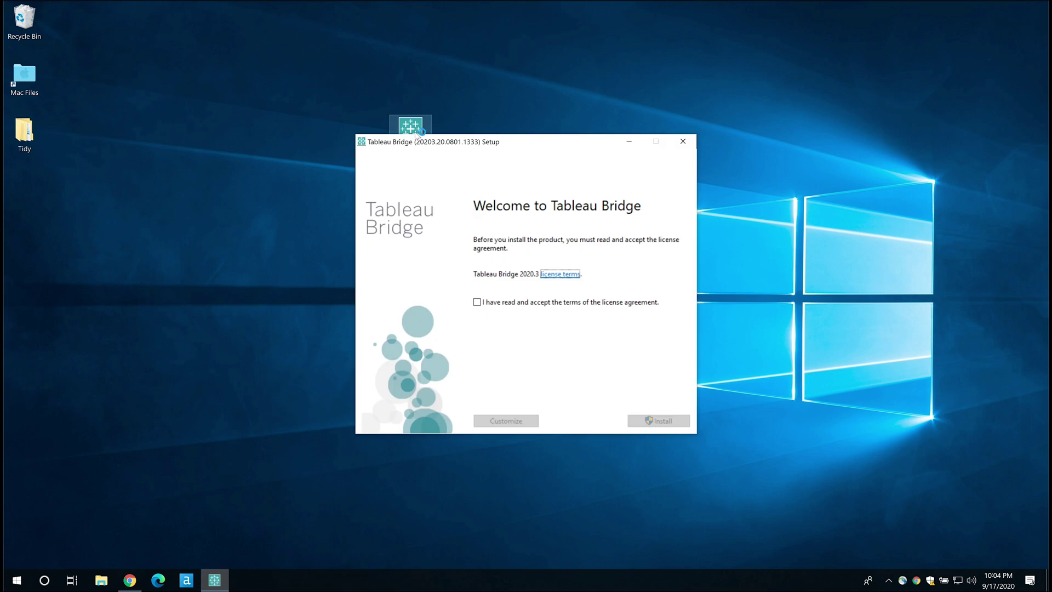
left_click(477, 302)
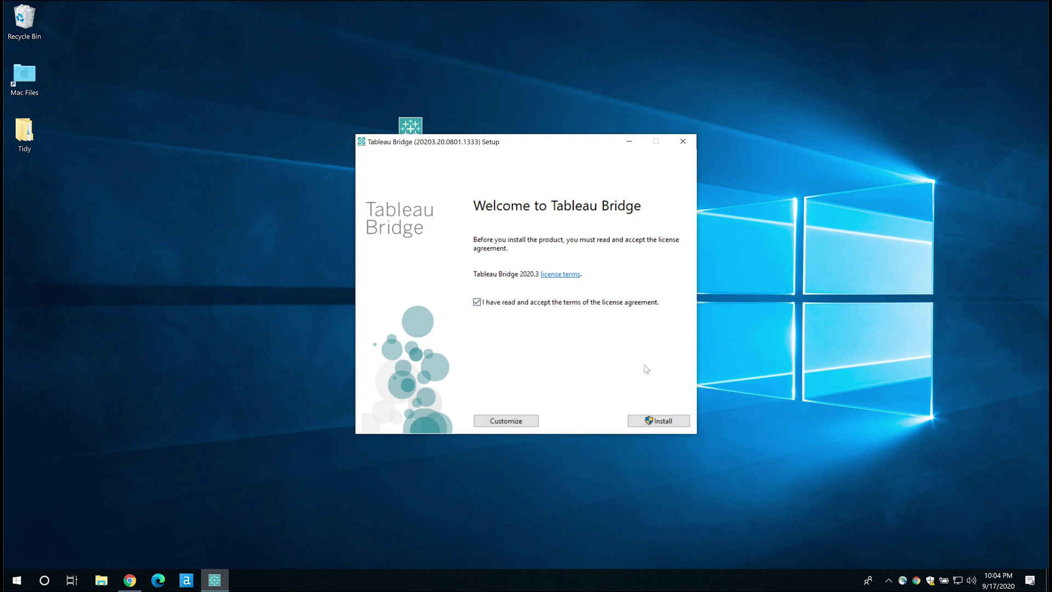
left_click(650, 418)
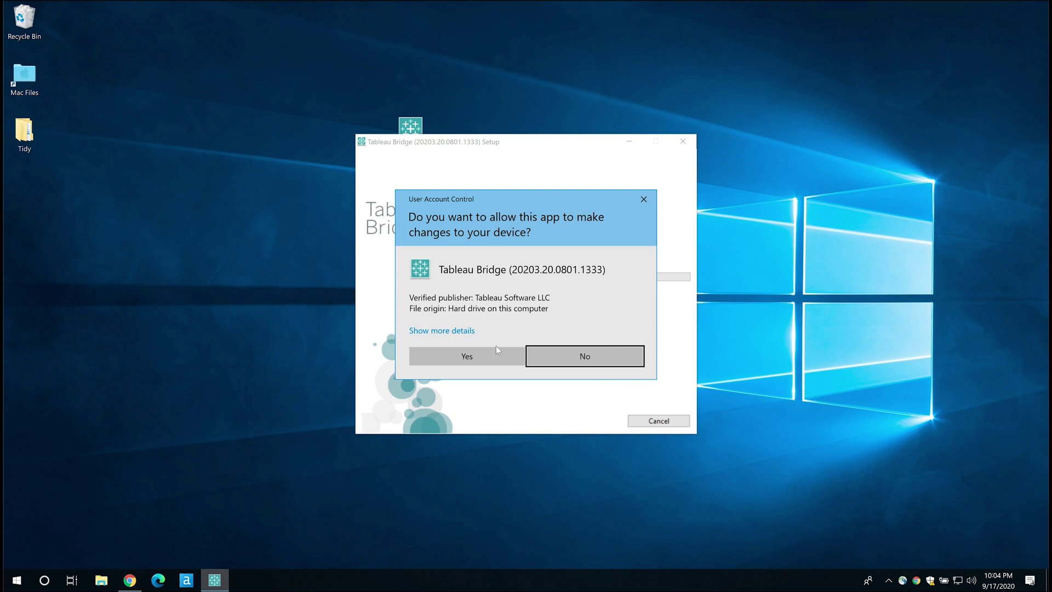
left_click(467, 358)
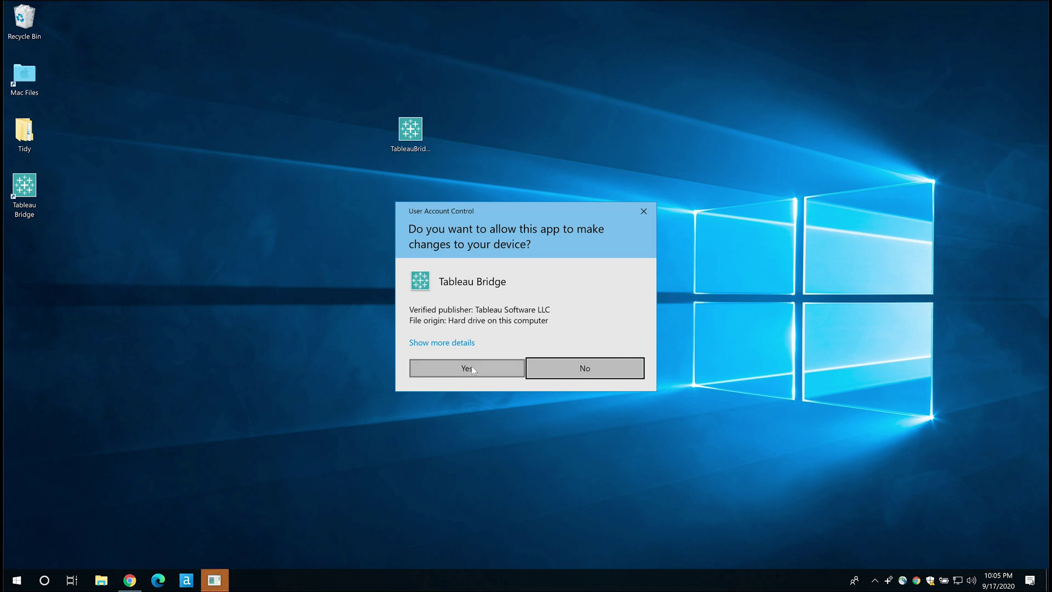
left_click(473, 370)
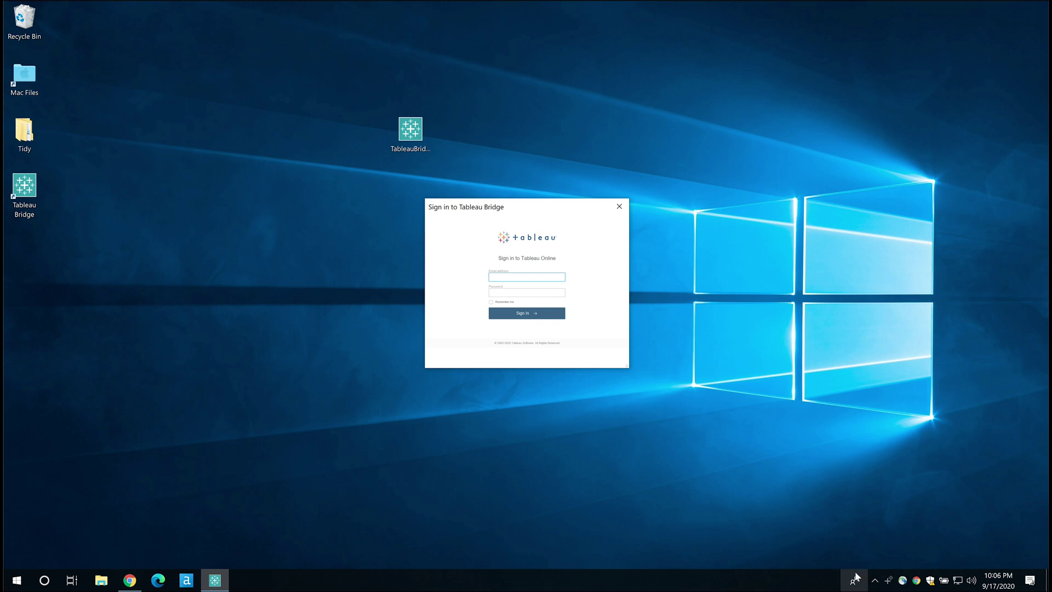
Step: Reopen the Bridge sign-in window from the tray, sign in, and check the Connected status panel
left_click(888, 581)
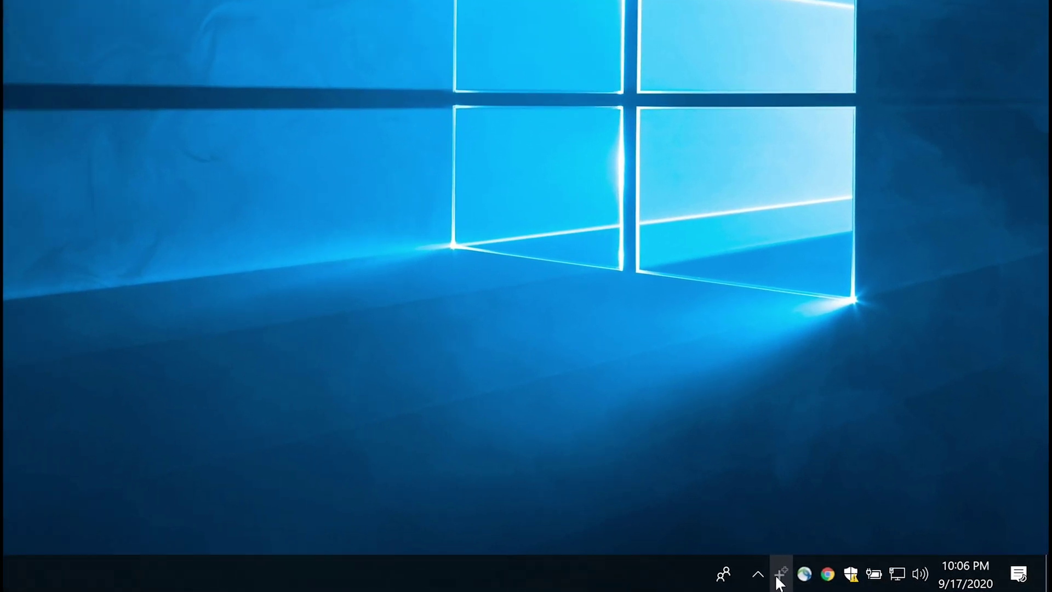
right_click(779, 582)
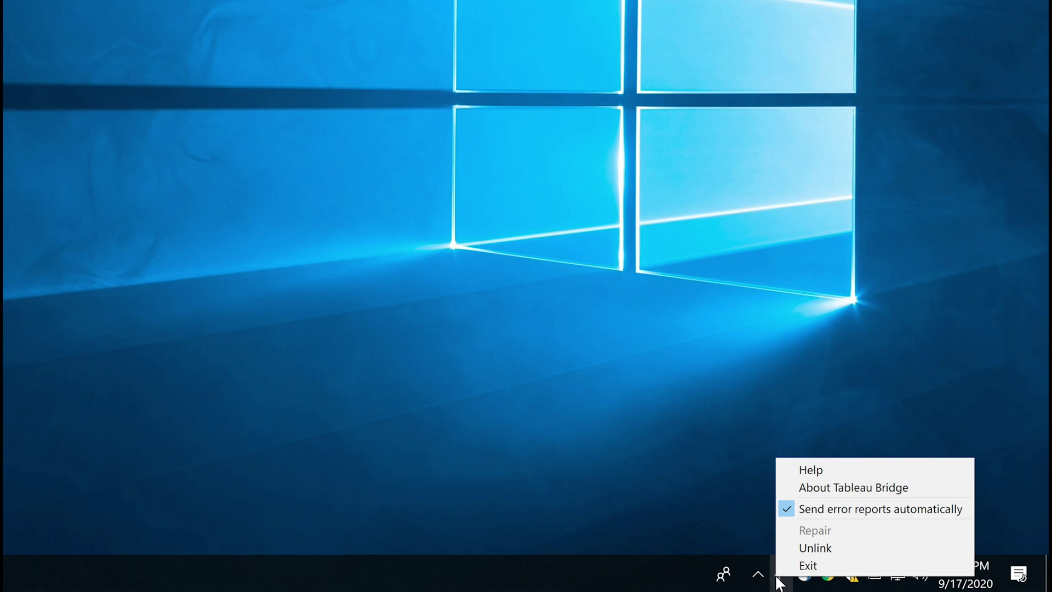
left_click(778, 580)
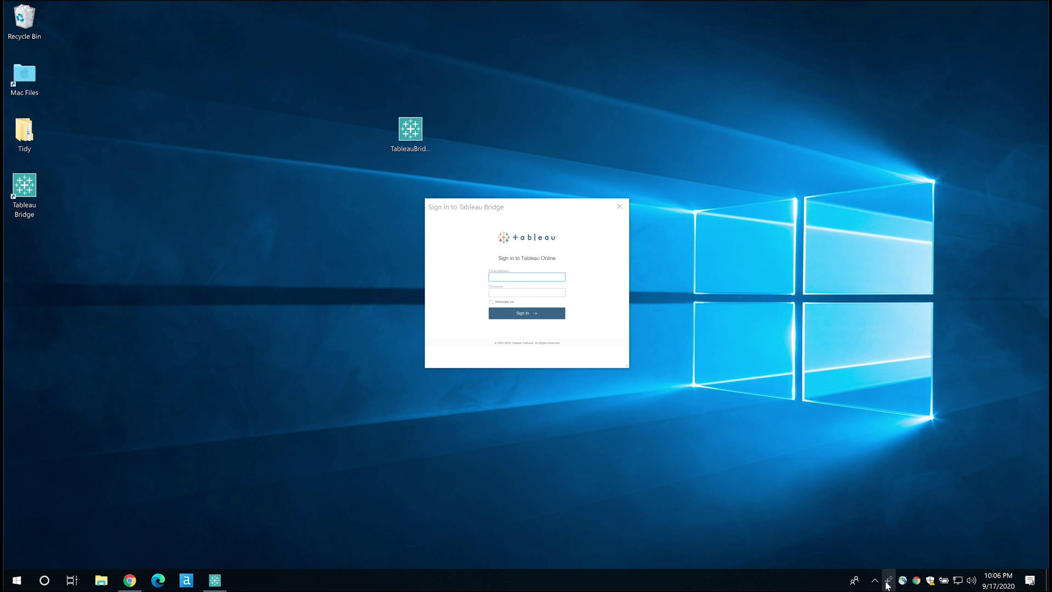
left_click(516, 275)
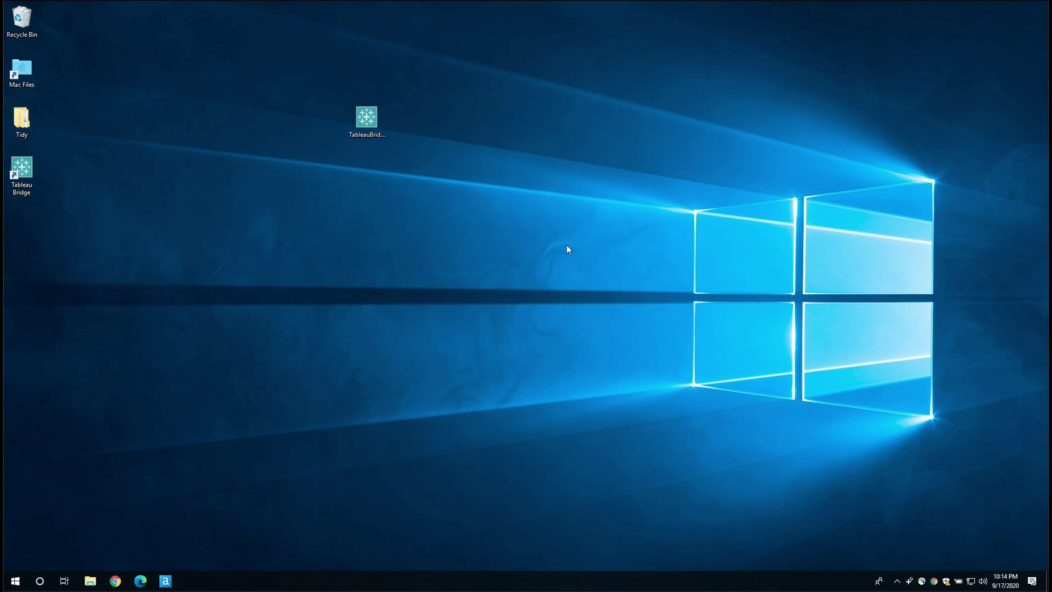
left_click(908, 581)
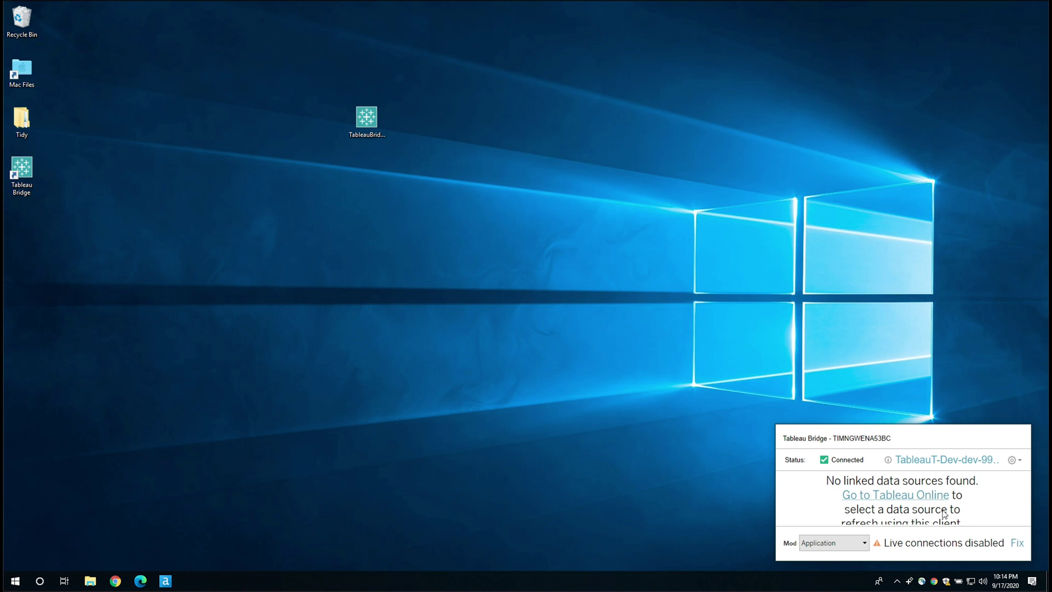
Step: Close the Bridge panel and launch Tableau Desktop 2020.3 from Windows search
left_click(405, 424)
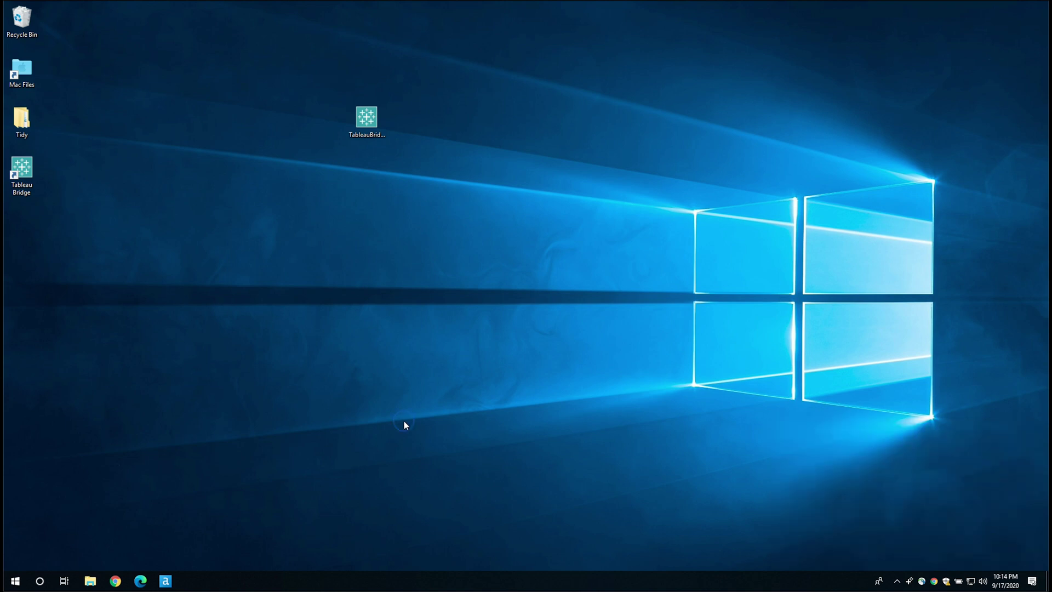
left_click(34, 579)
type("tableau")
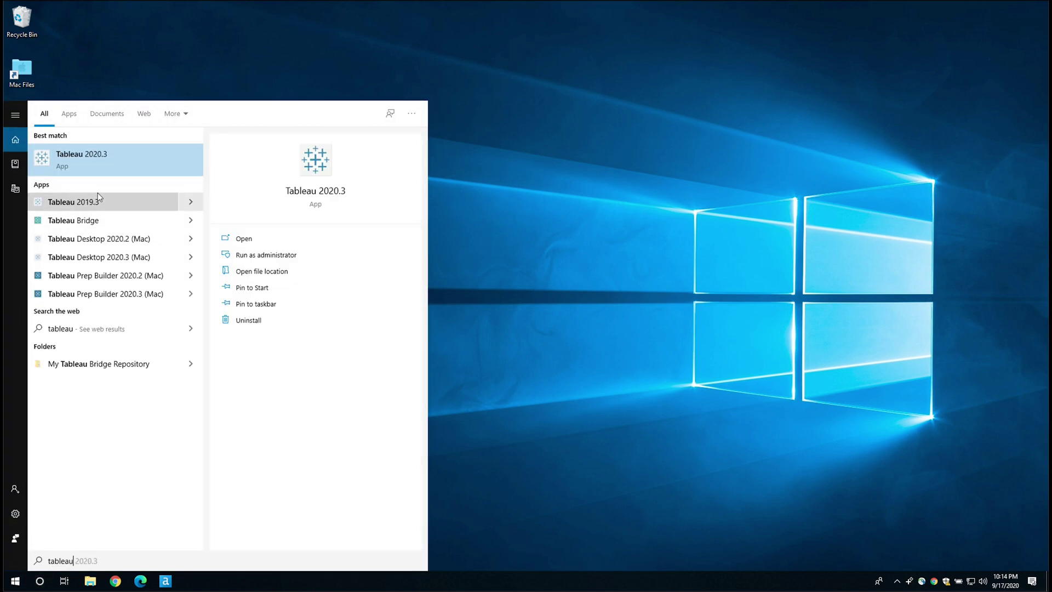
left_click(114, 163)
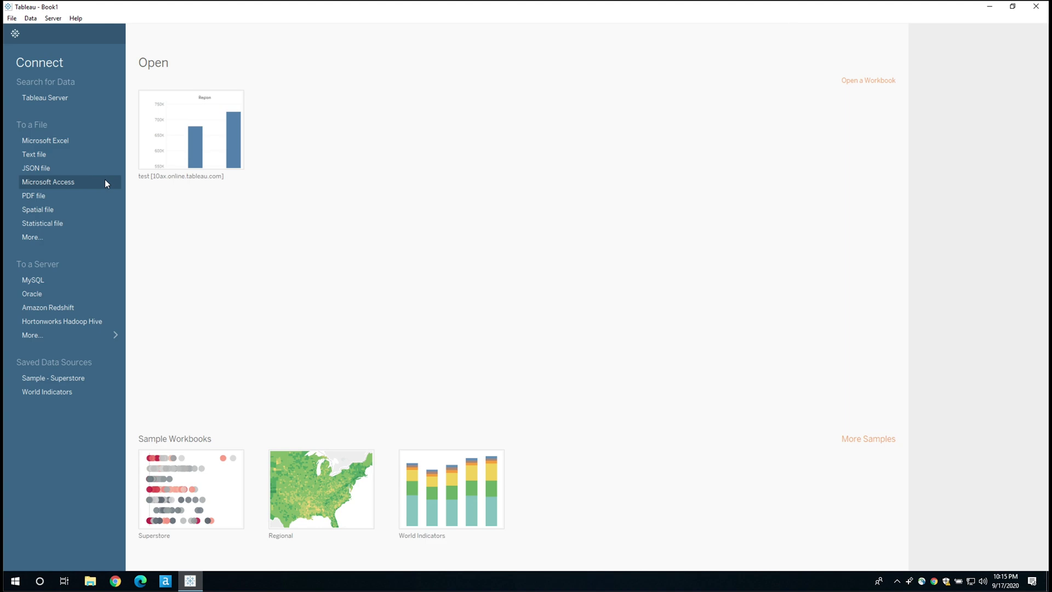
Step: Open Sample - Superstore and extract it, replacing the existing Sample - Superstore.hyper file
left_click(69, 376)
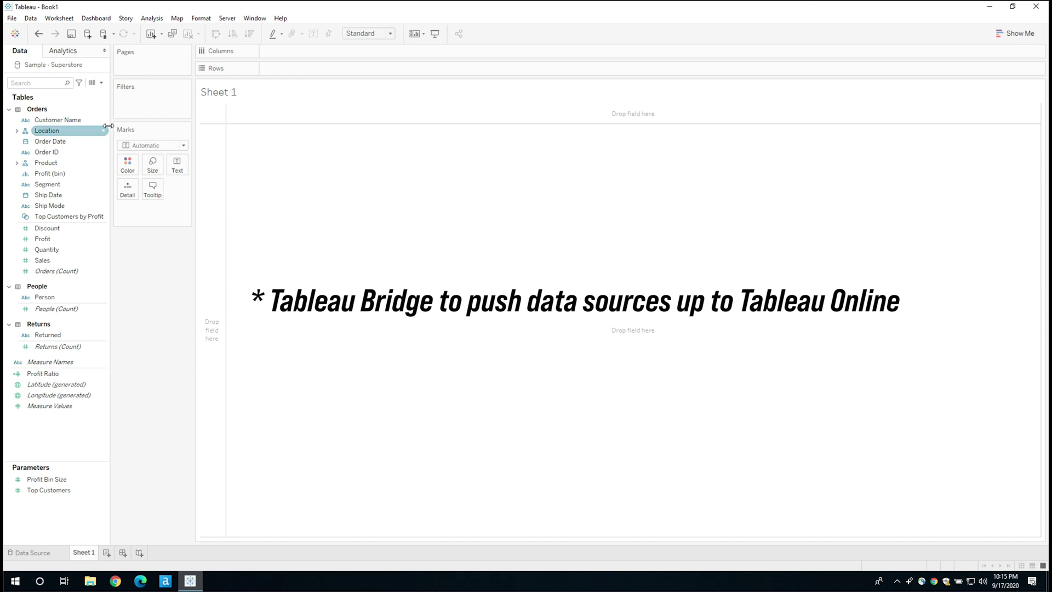
left_click_drag(111, 126, 146, 126)
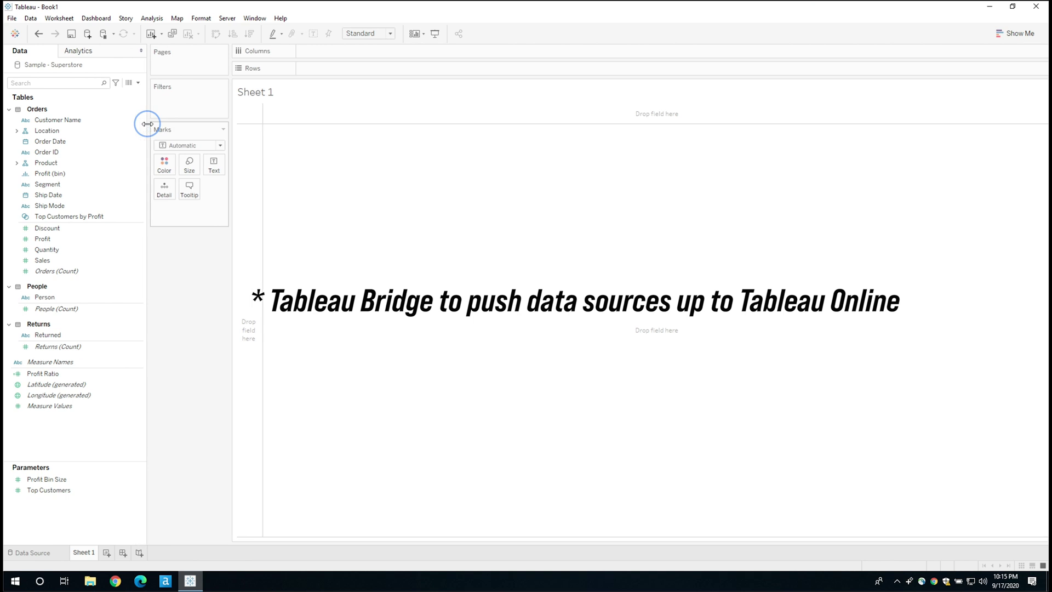
right_click(52, 65)
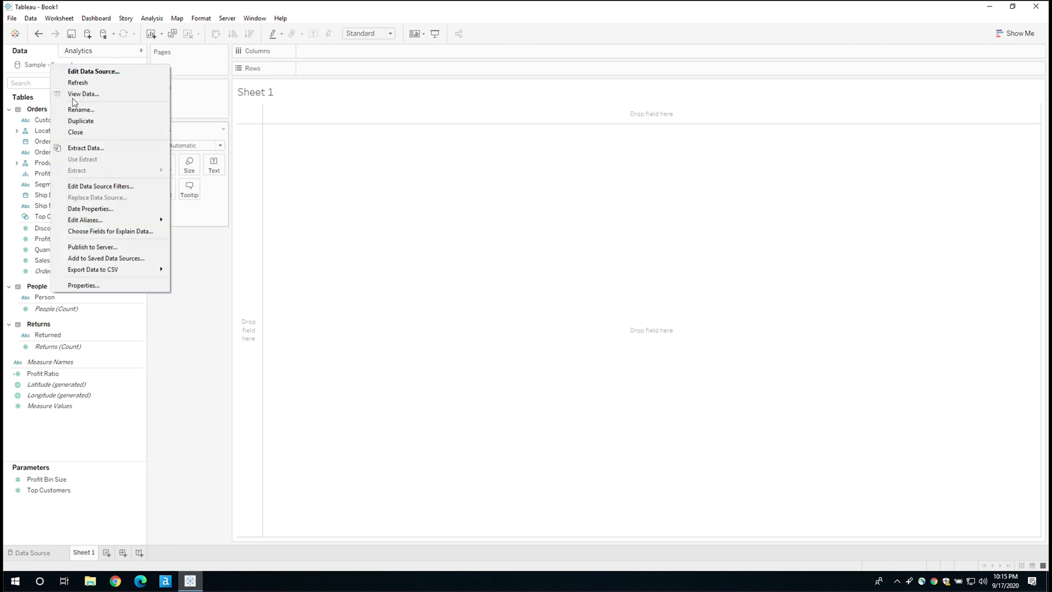
left_click(112, 149)
left_click(573, 446)
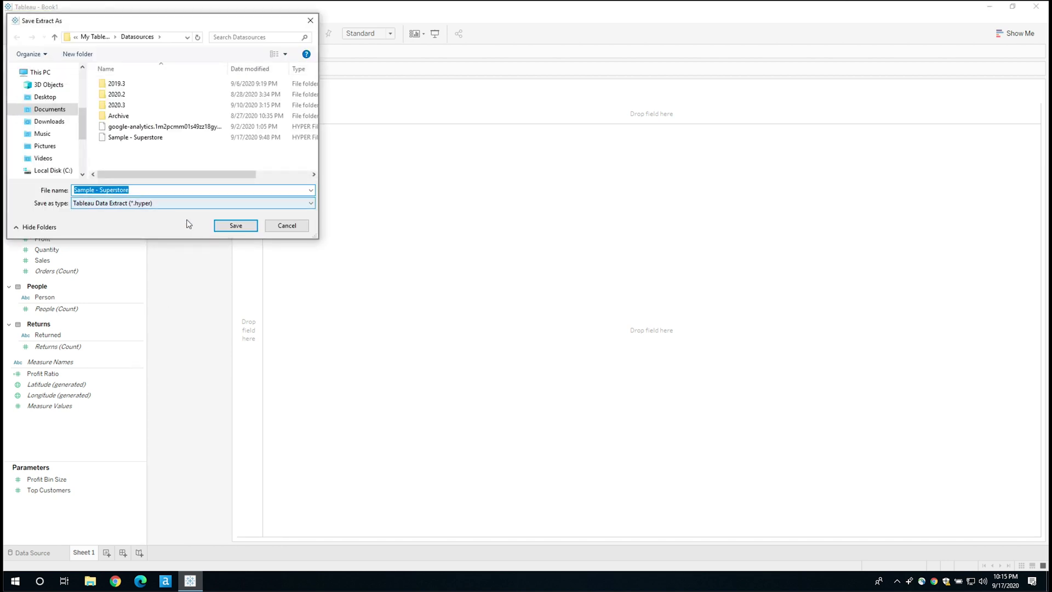
left_click(230, 226)
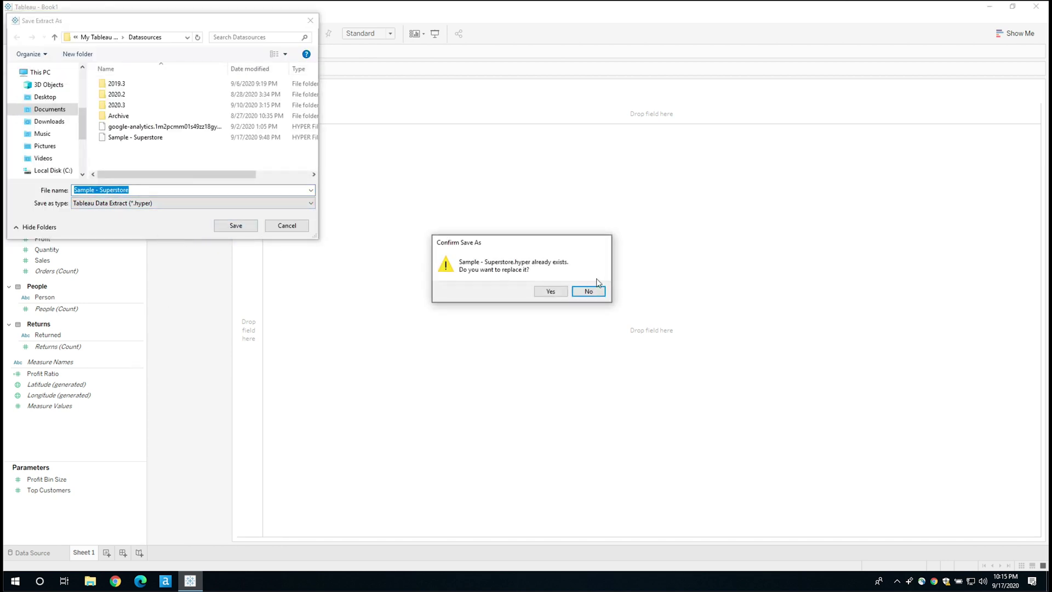
left_click(552, 292)
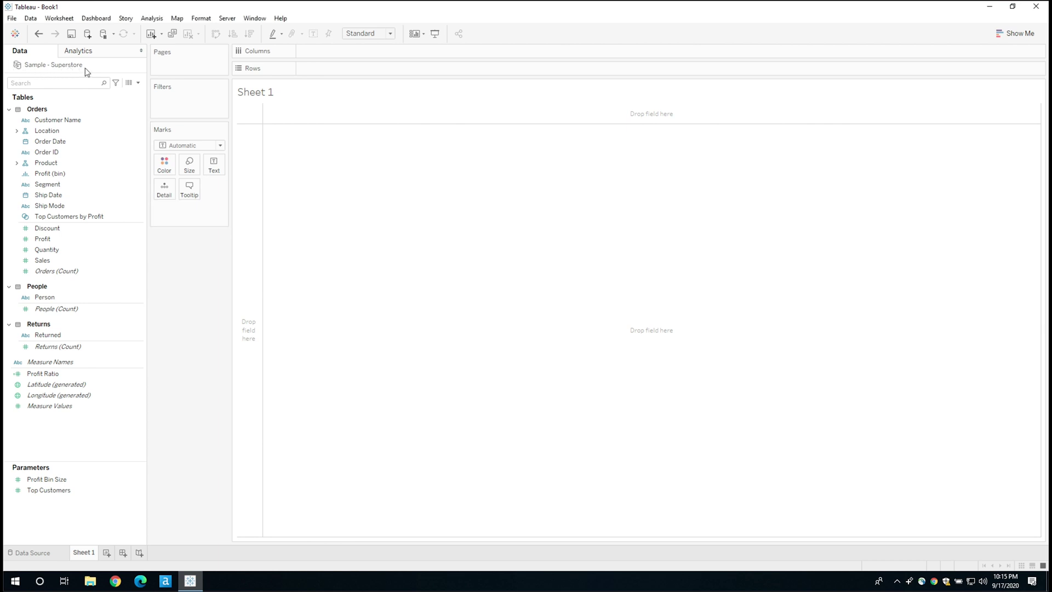
Step: Sign in to Tableau Online with the account password and publish Sample - Superstore to the Default project
right_click(55, 64)
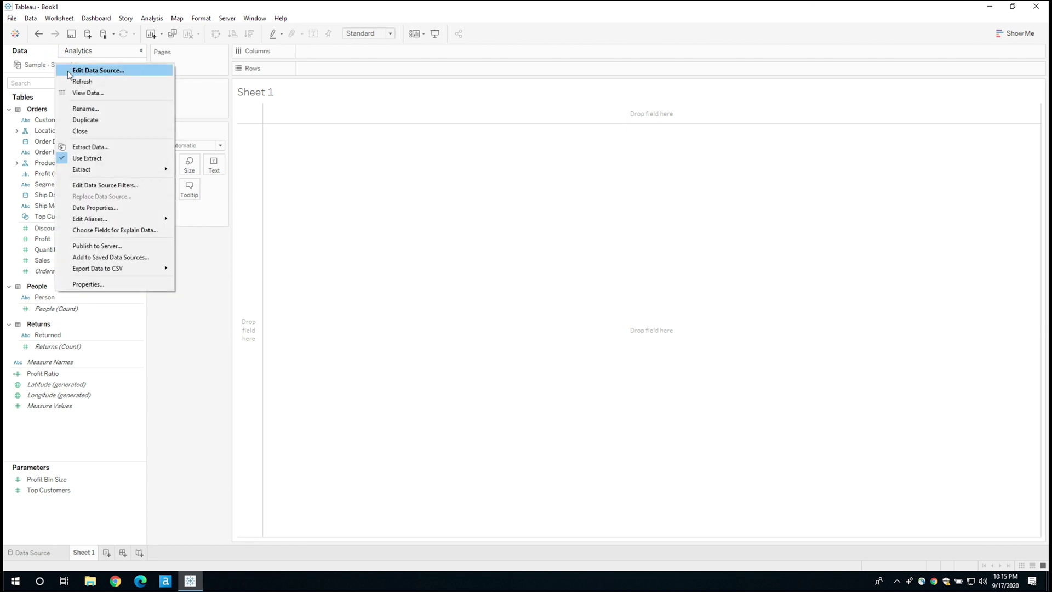
left_click(119, 246)
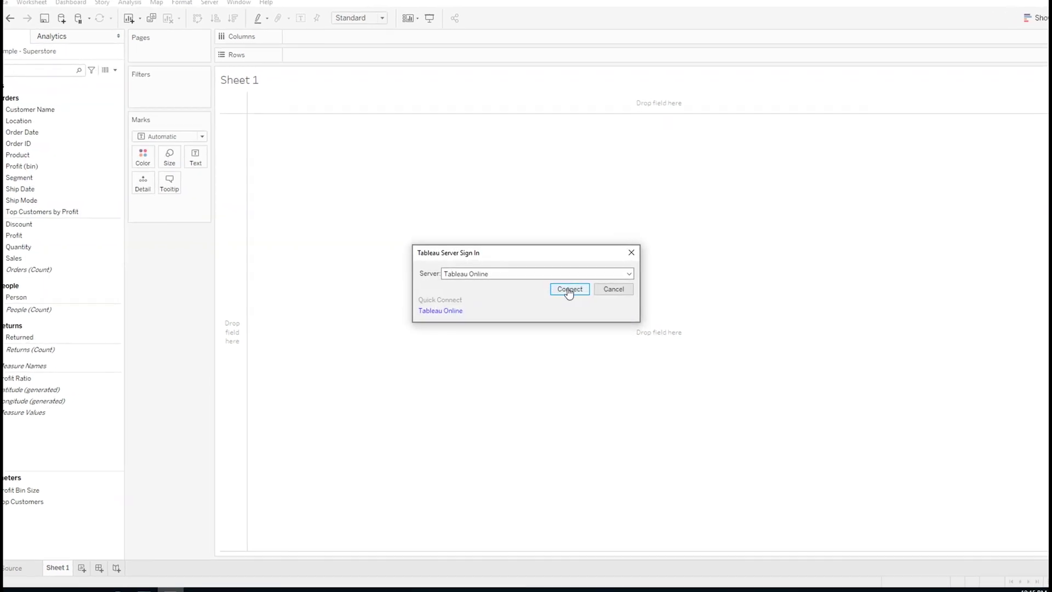
left_click(569, 290)
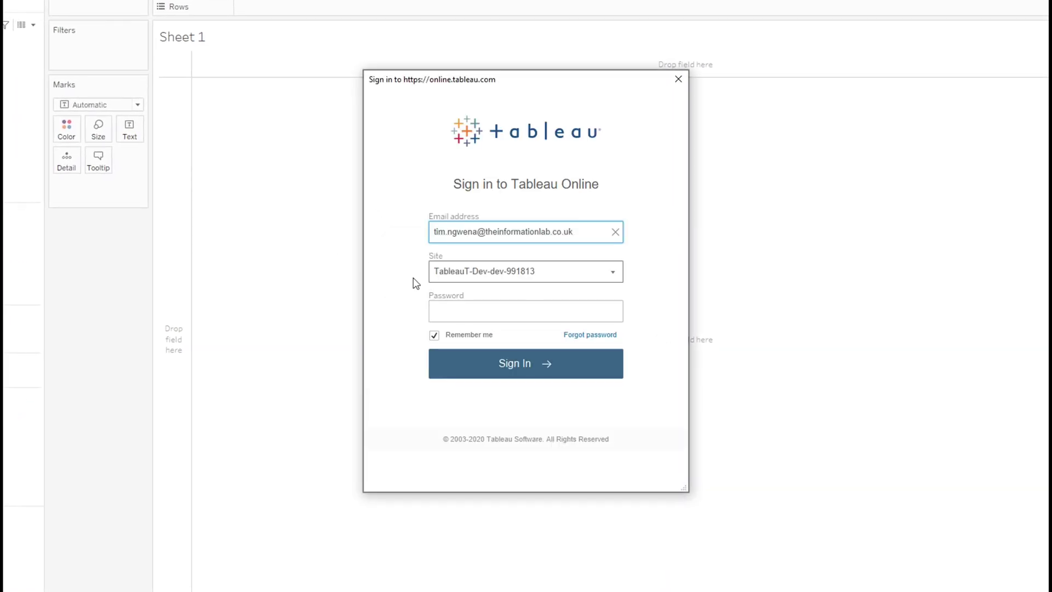
left_click(509, 316)
type("B")
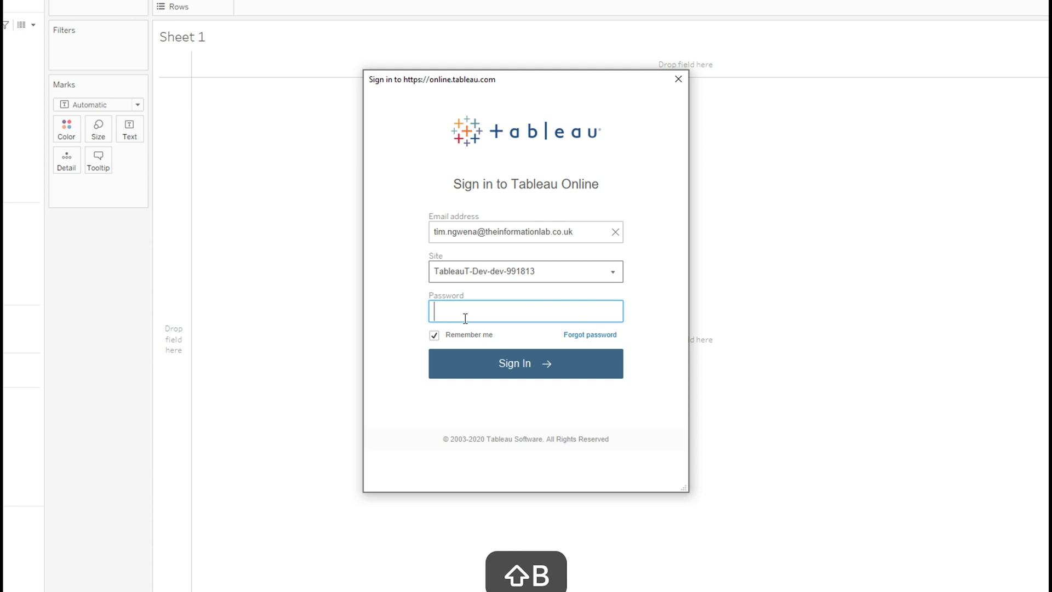
type("•••••••••")
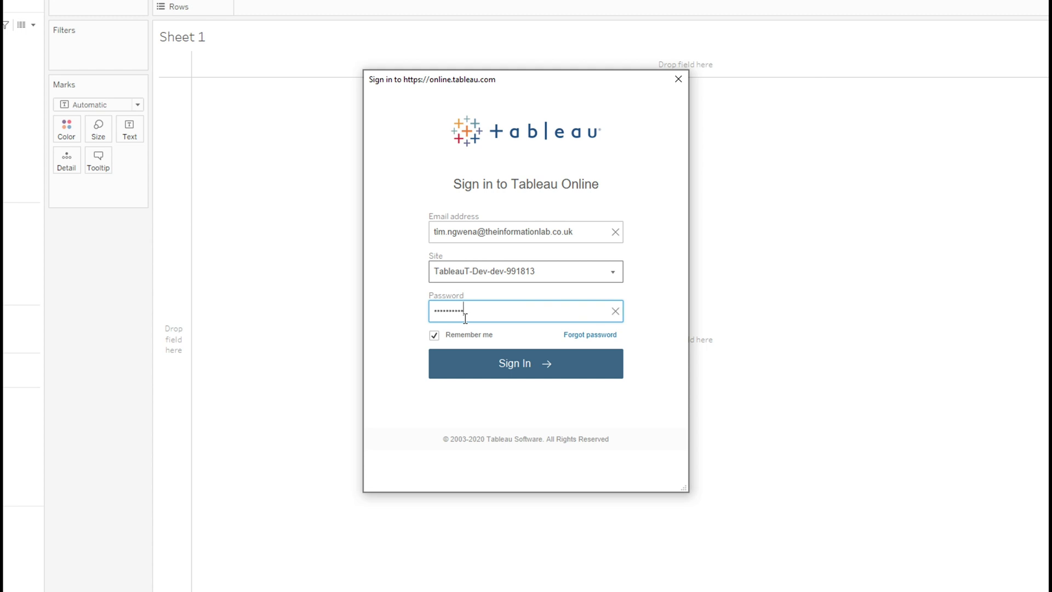
type("••!")
left_click(512, 368)
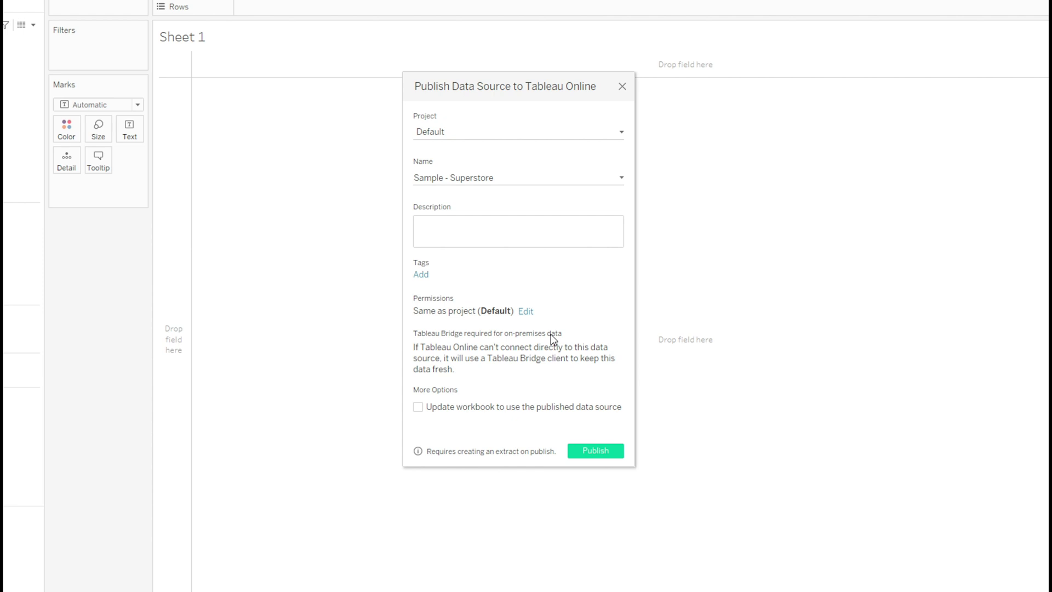
left_click(595, 451)
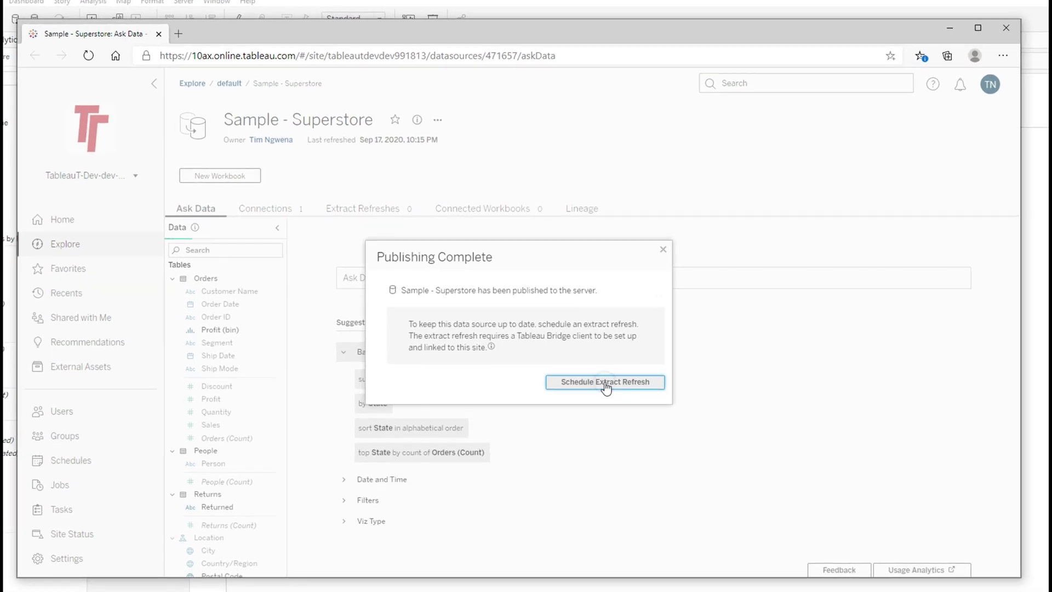
left_click(604, 382)
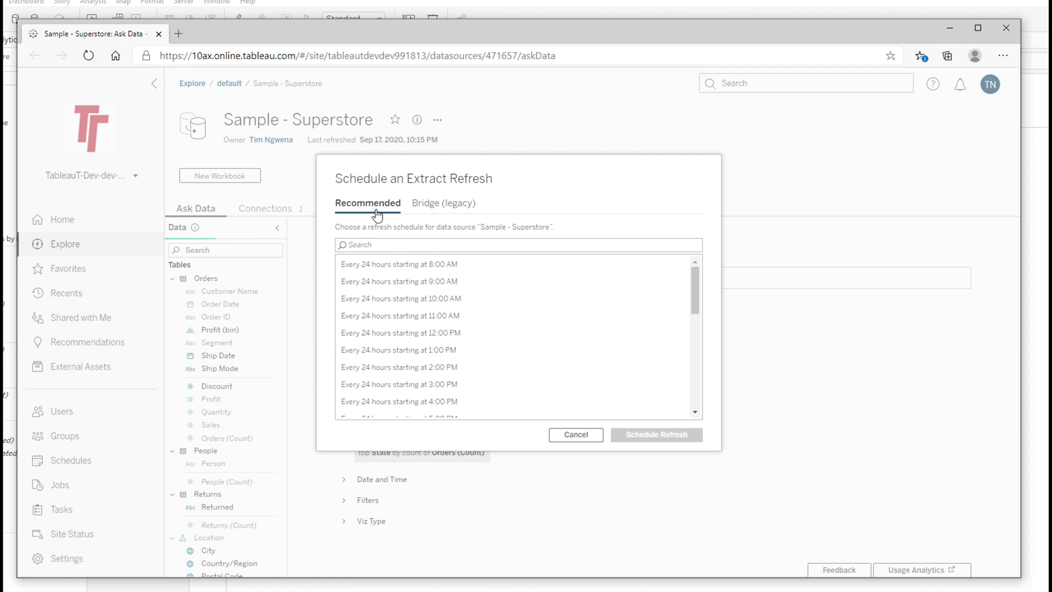
Step: Choose Bridge refresh scheduling and select the local Bridge computer
left_click(453, 207)
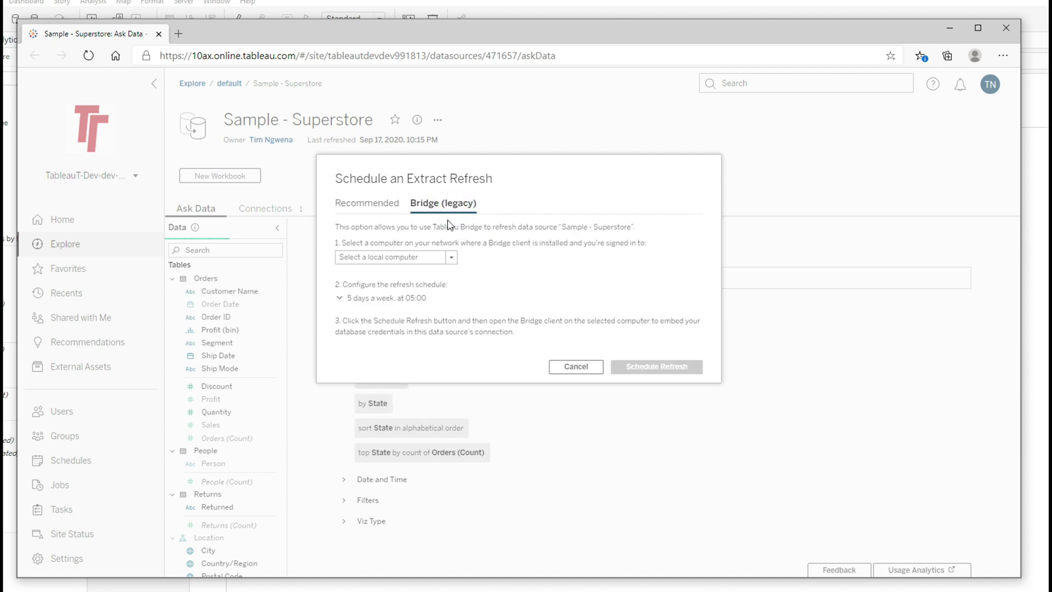
left_click(452, 257)
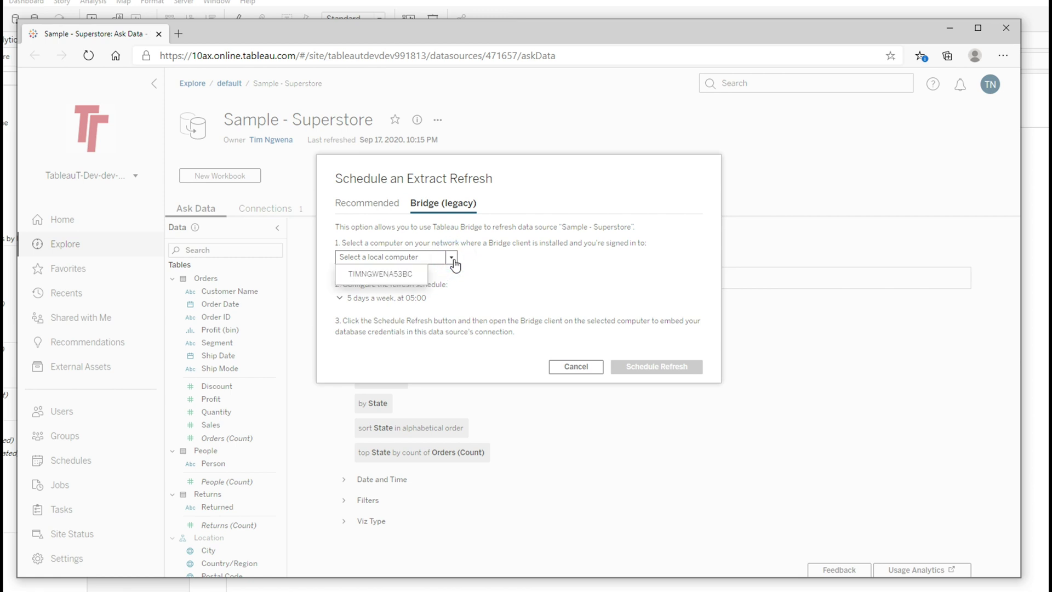
left_click(375, 279)
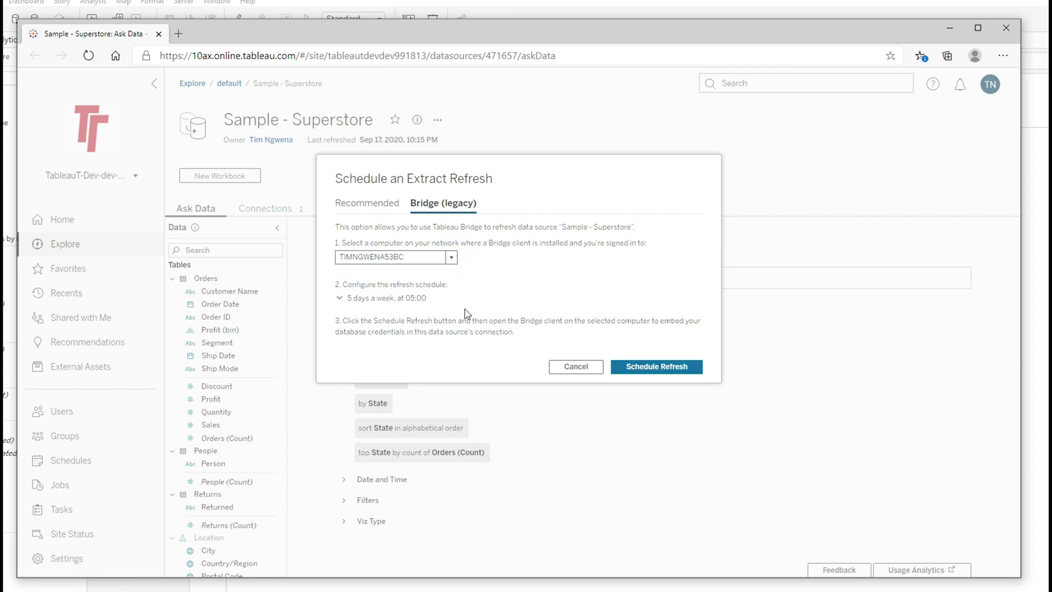
Step: Set the refresh to repeat daily on weekdays at 14:00 and save the schedule
left_click(383, 302)
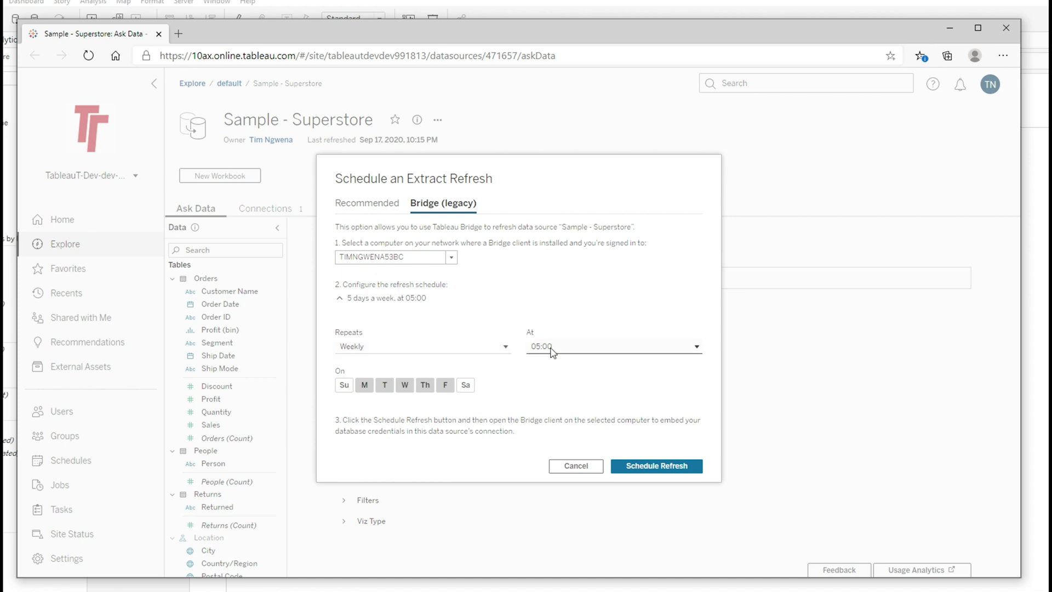
left_click(460, 345)
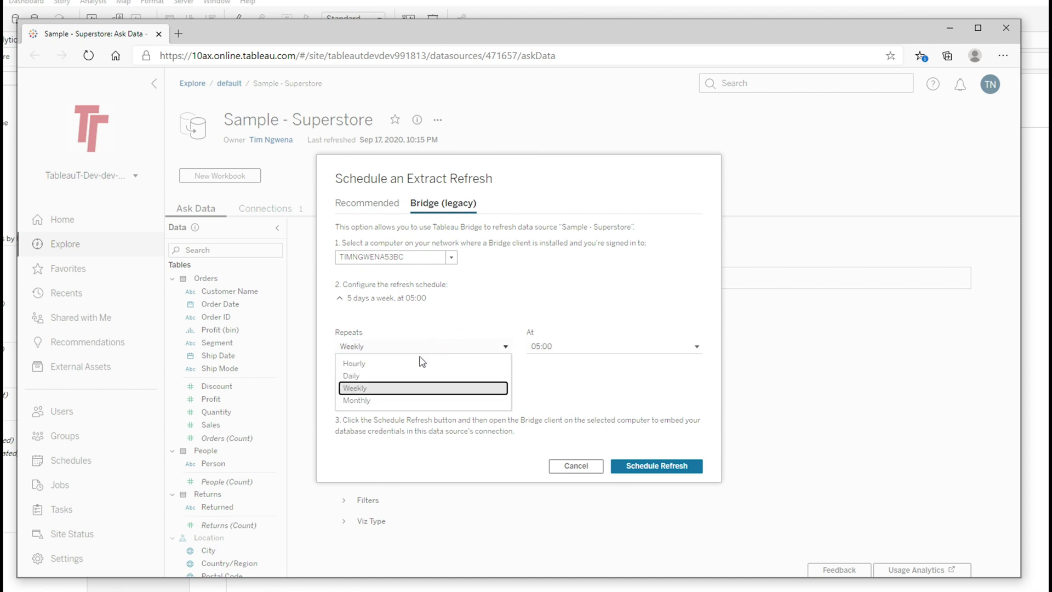
left_click(364, 375)
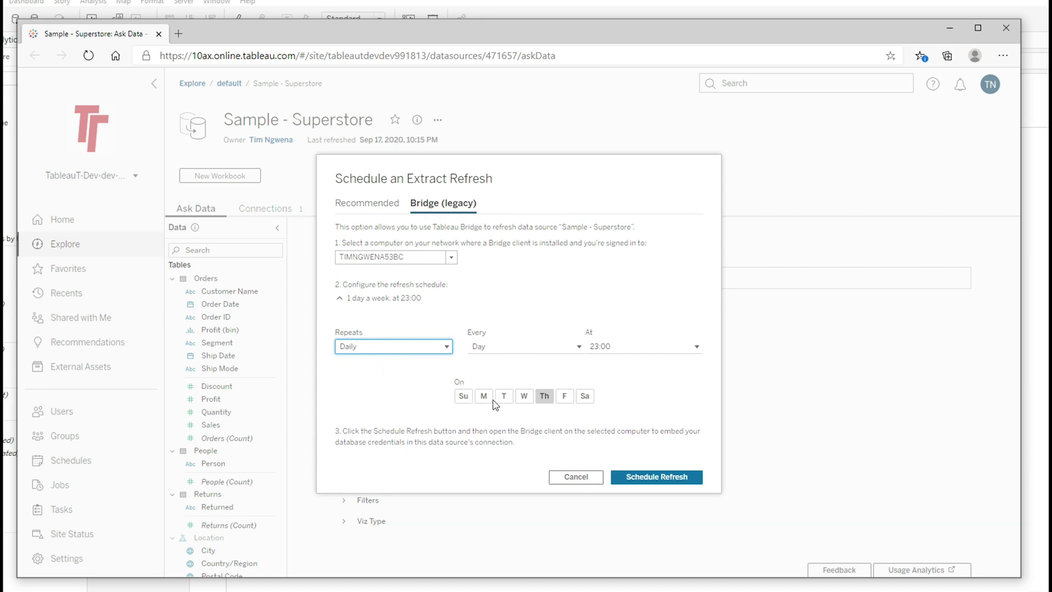
left_click(483, 396)
left_click(503, 396)
left_click(524, 396)
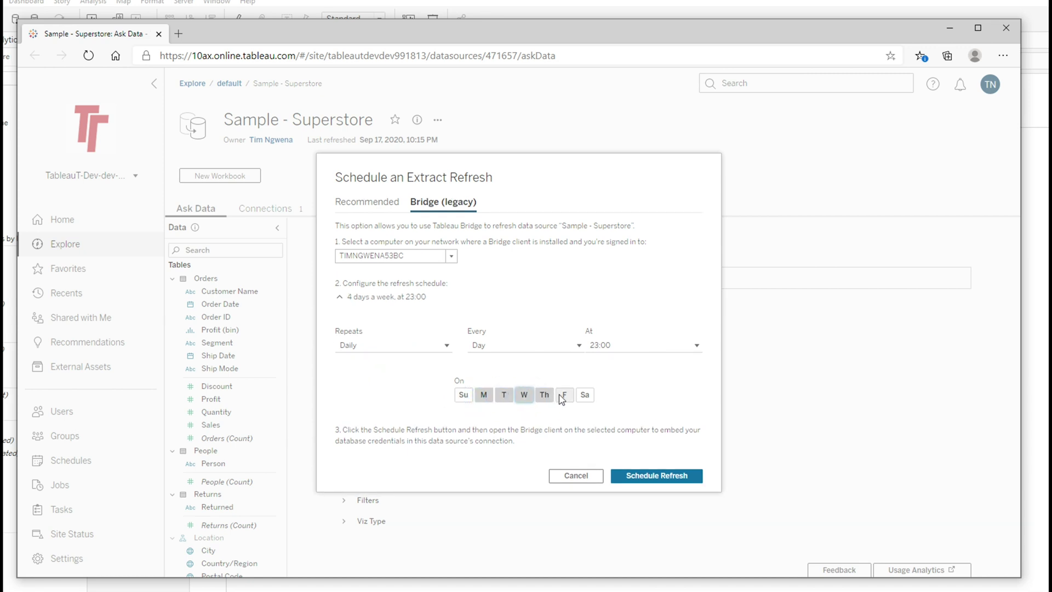
left_click(565, 395)
left_click(630, 345)
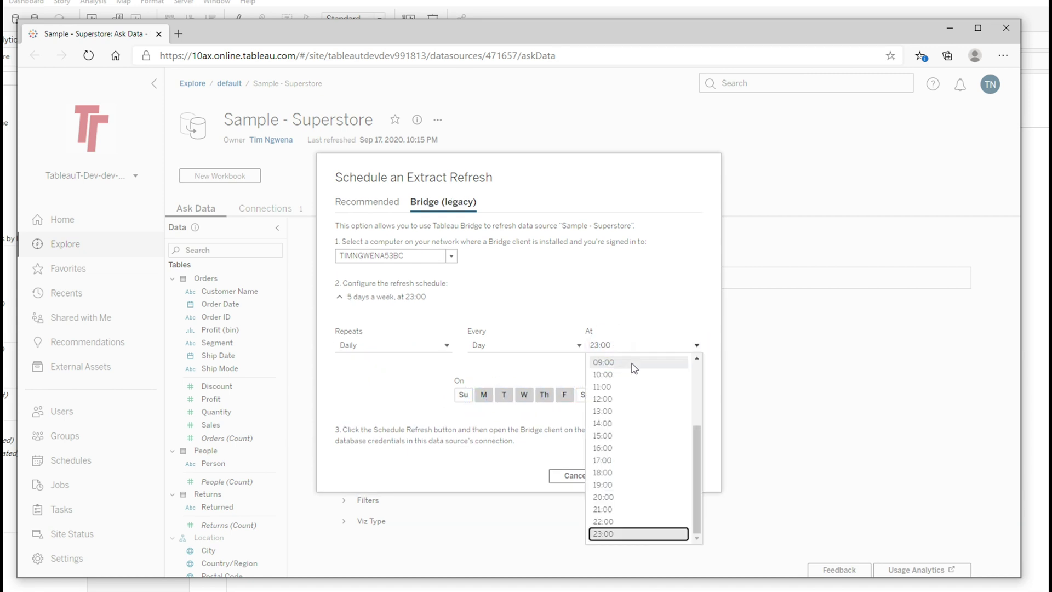
left_click(627, 425)
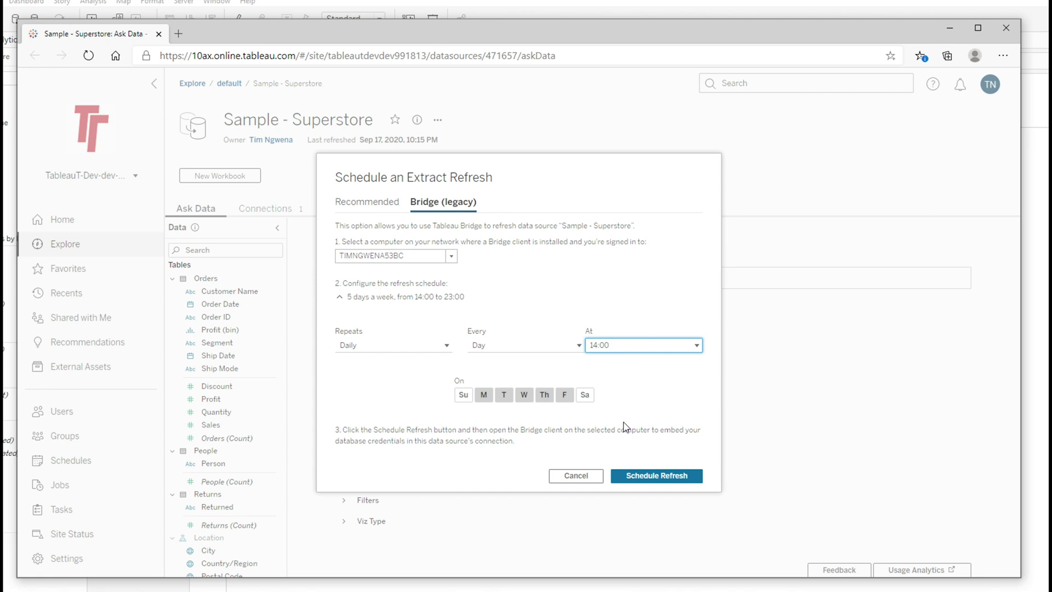
left_click(659, 478)
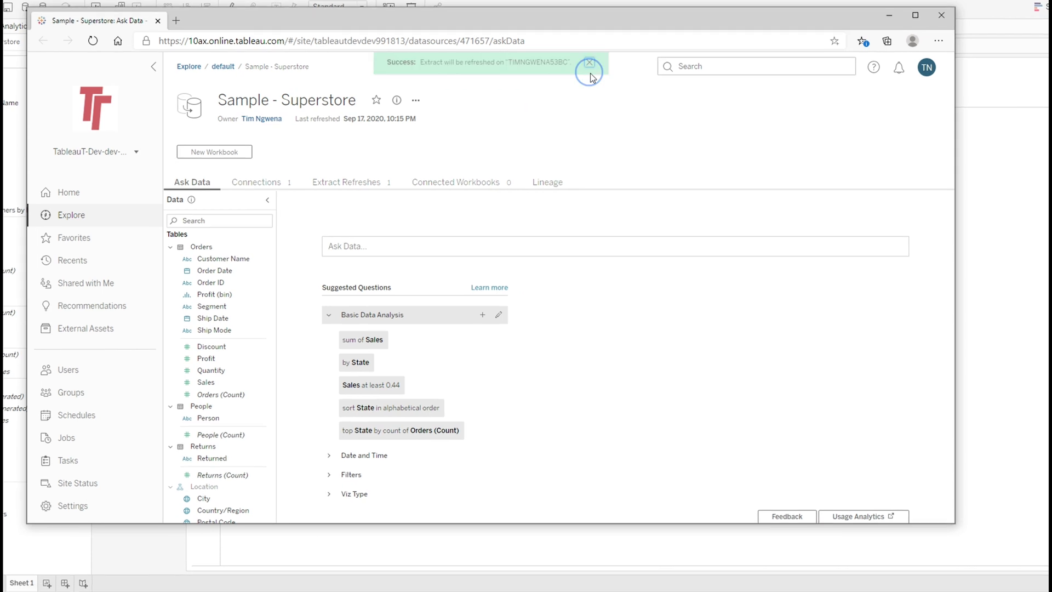
left_click(602, 80)
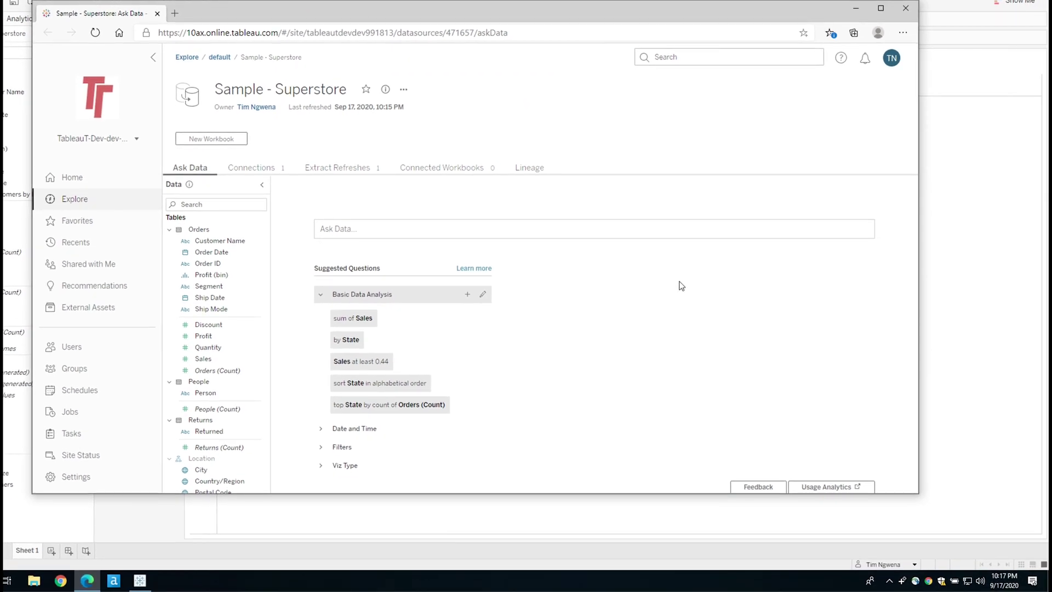
Step: Show the Bridge client status with Sample - Superstore listed as a linked data source
left_click(902, 581)
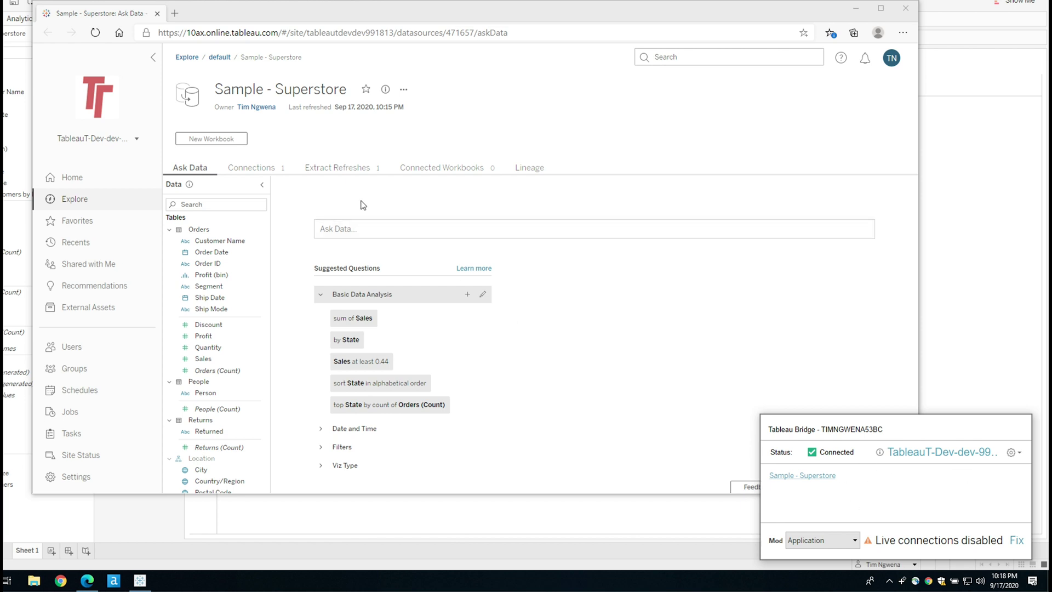
Step: View Sample - Superstore's Extract Refreshes with the weekday 2:00 PM schedule, then open Site Settings
left_click(344, 168)
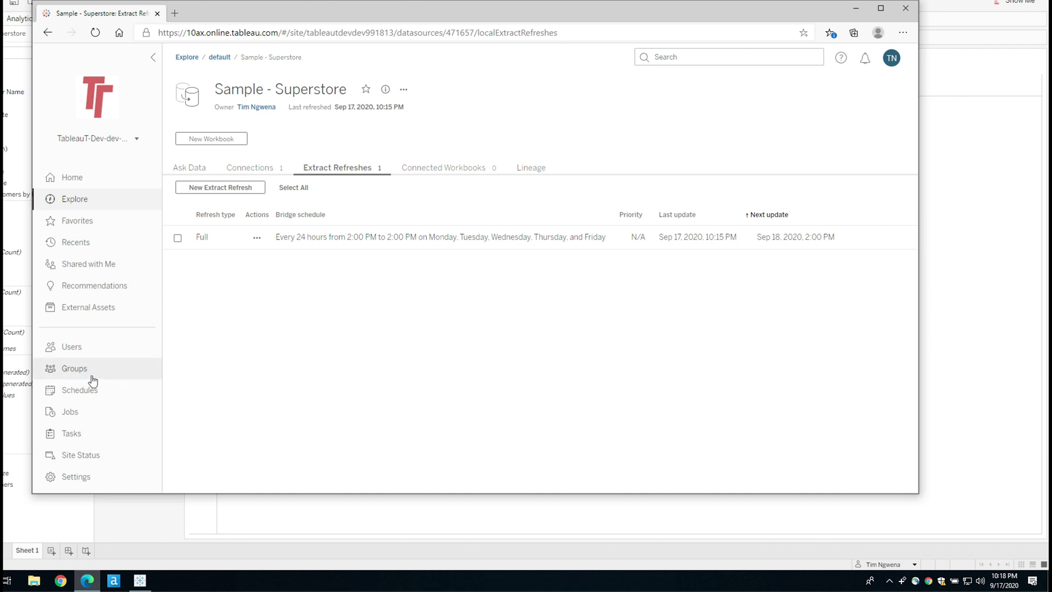
left_click(88, 476)
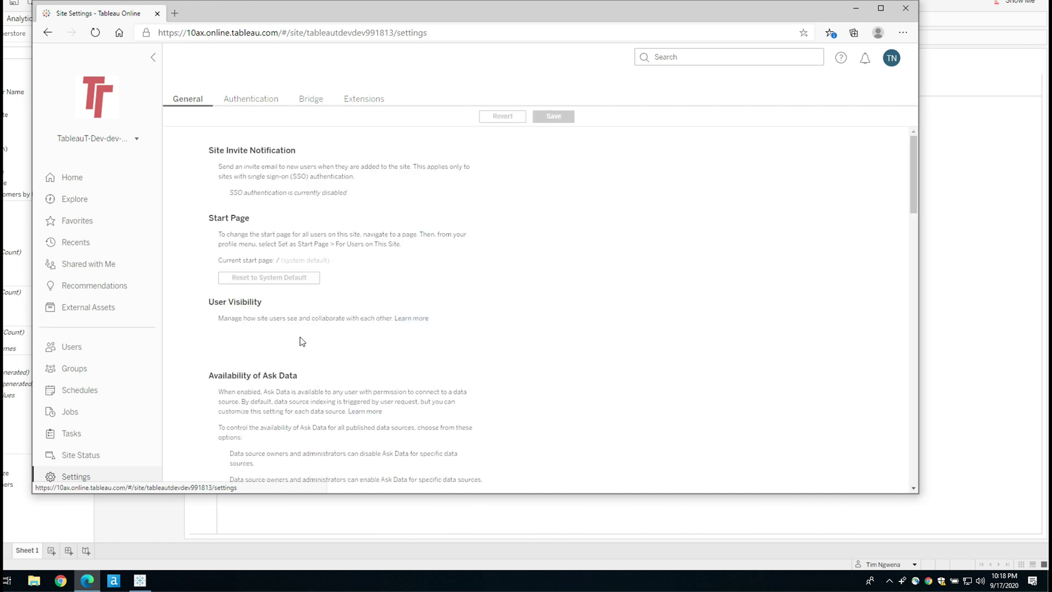
Step: Review the Bridge settings tab: client Connected, Default pool, version 20203.20.0801.1333
left_click(308, 101)
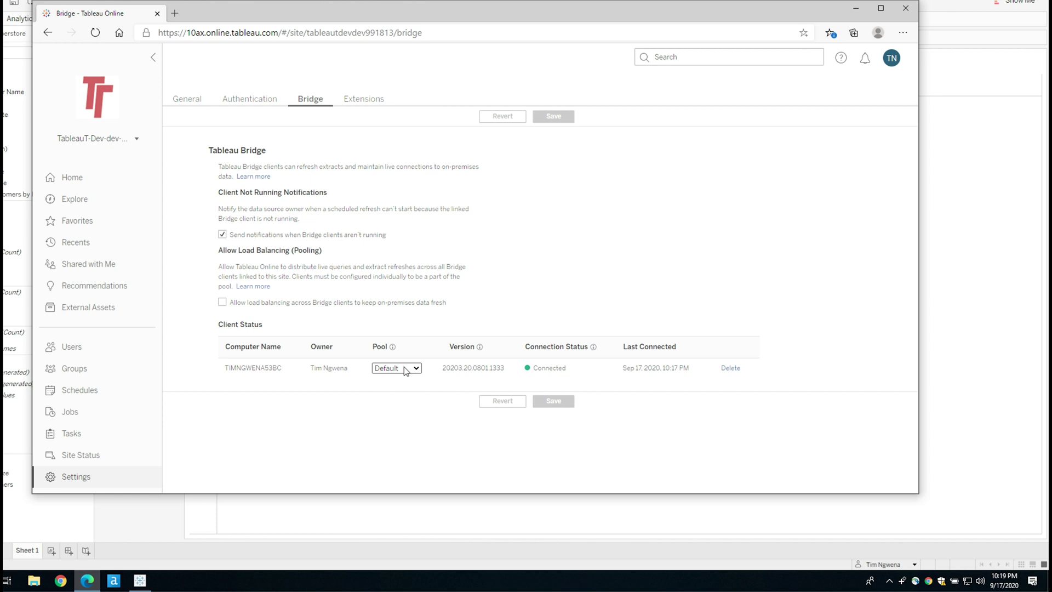
left_click(417, 368)
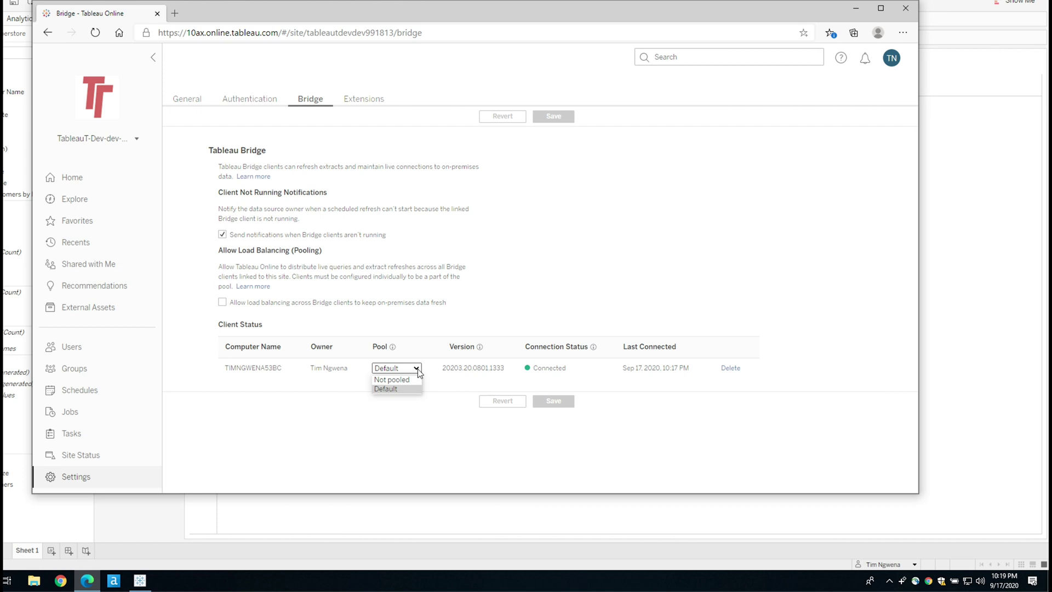
left_click(583, 274)
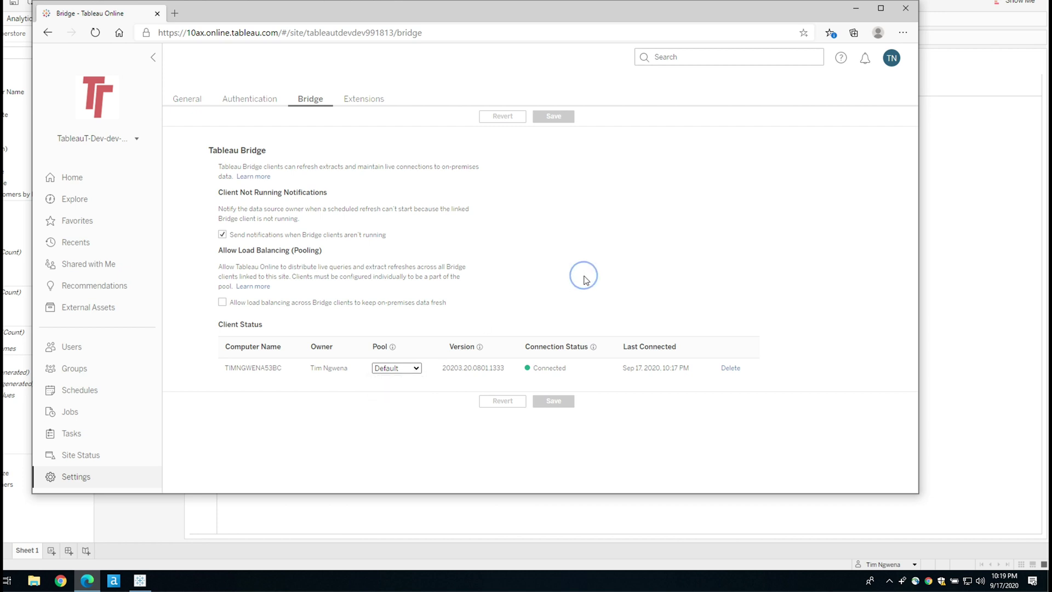
left_click_drag(444, 369, 508, 374)
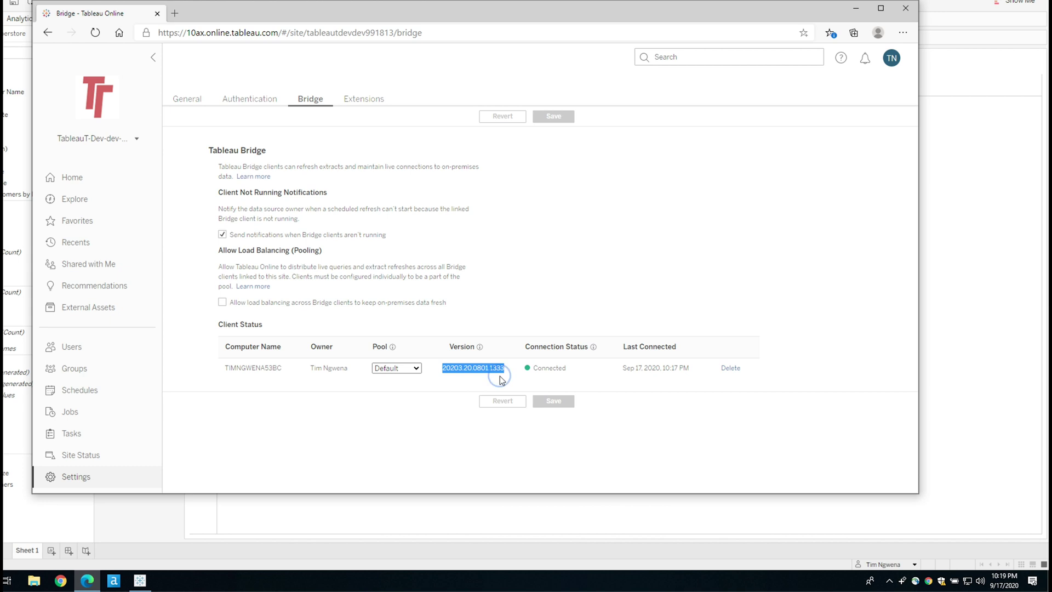
left_click(499, 378)
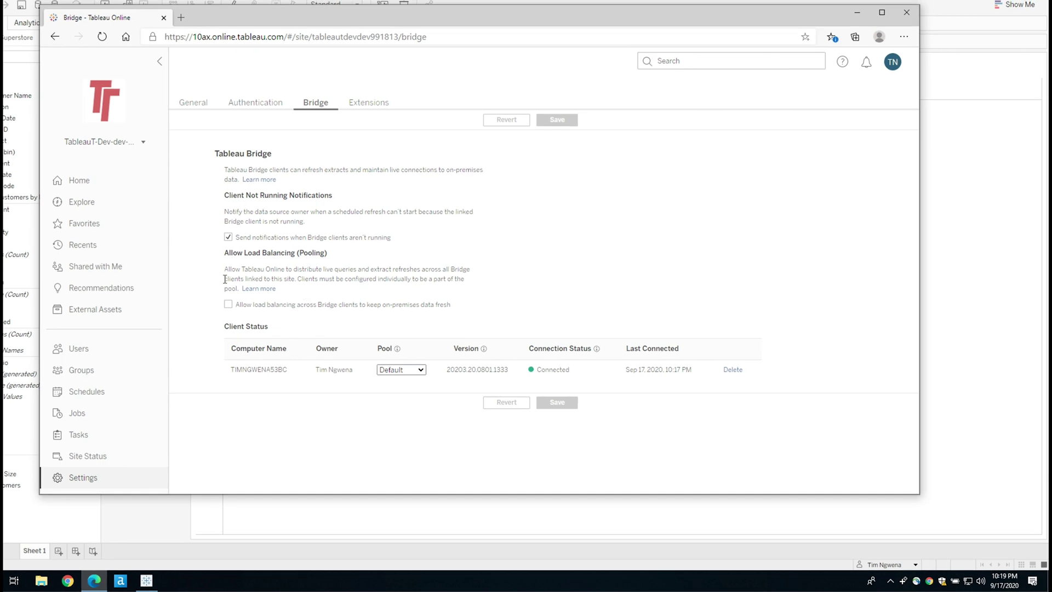
Step: Return to Sample - Superstore's Extract Refreshes and run its refresh now from the Bridge tray window
left_click(77, 48)
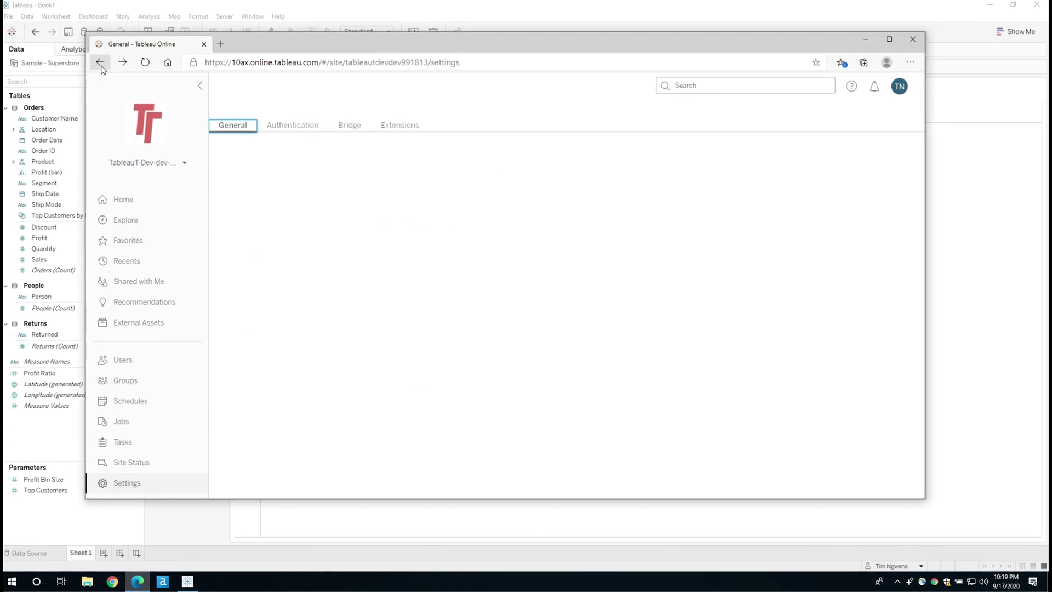
left_click(77, 48)
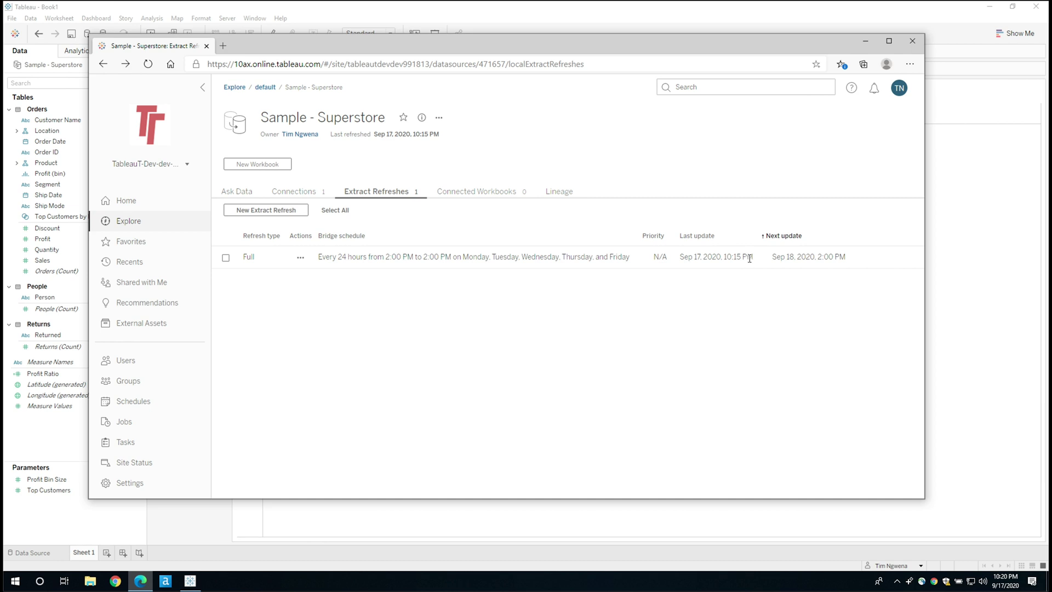
mouse_move(1012, 585)
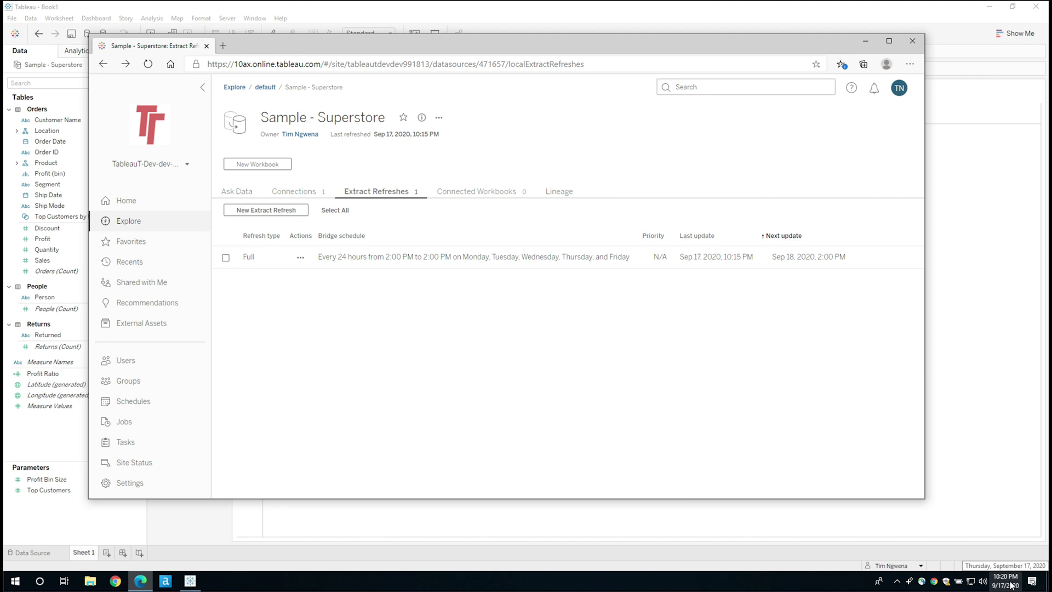
left_click(909, 582)
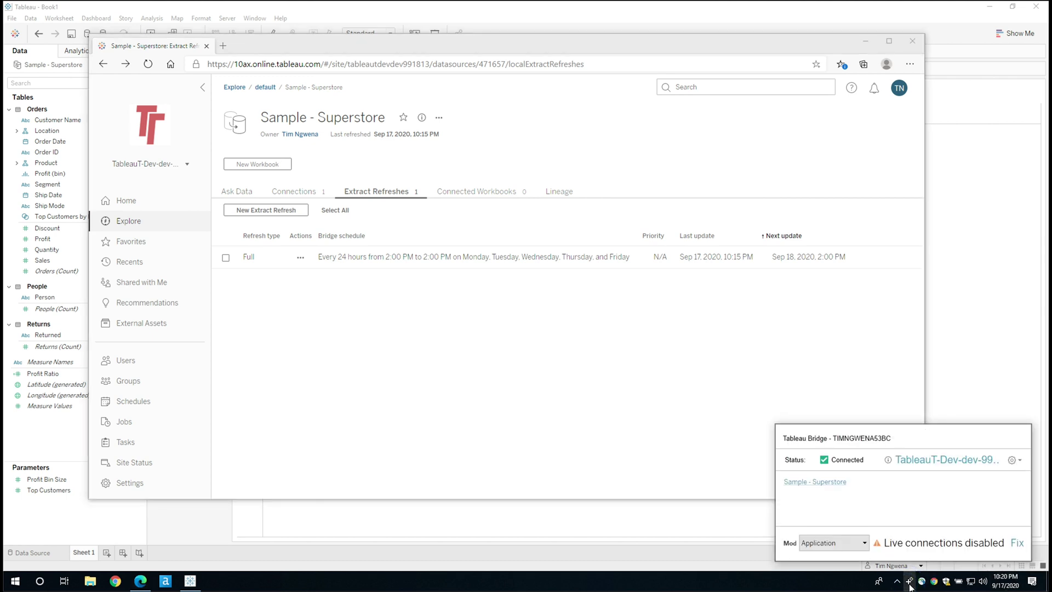
mouse_move(827, 490)
left_click(1006, 483)
Step: Bring the Sample - Superstore page forward and reload it to confirm the 10:21 PM refresh
mouse_move(890, 488)
left_click(734, 337)
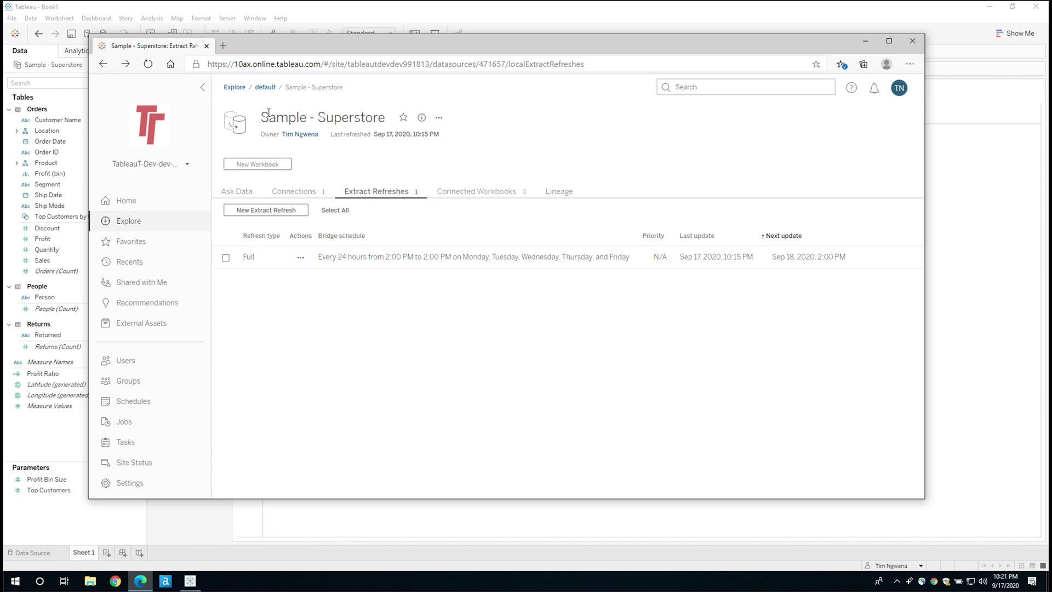
left_click(148, 64)
Step: Exit Tableau Desktop and discard the unsaved workbook changes
left_click(986, 169)
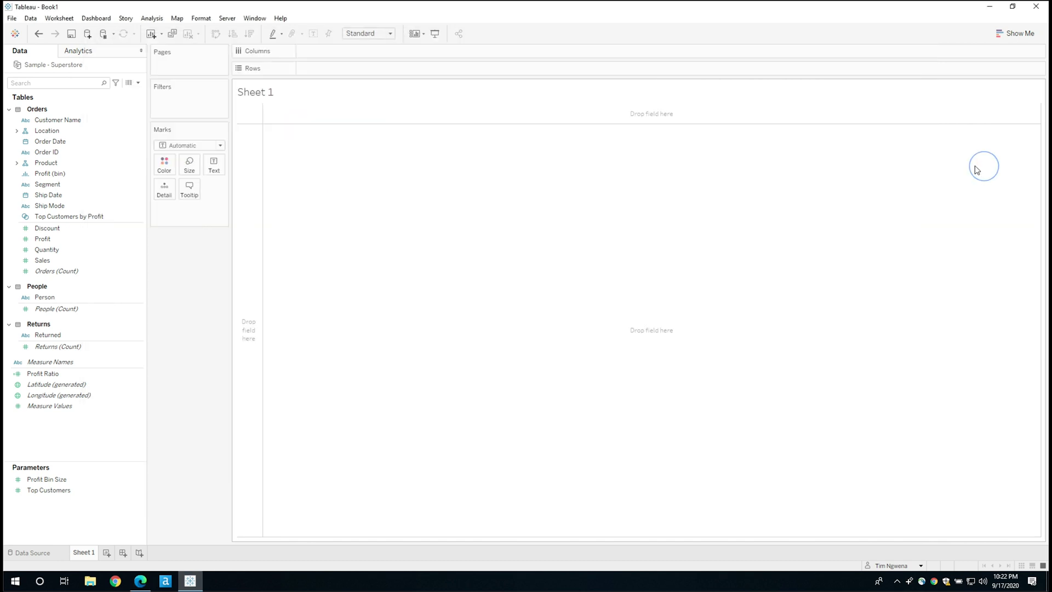
left_click(1036, 6)
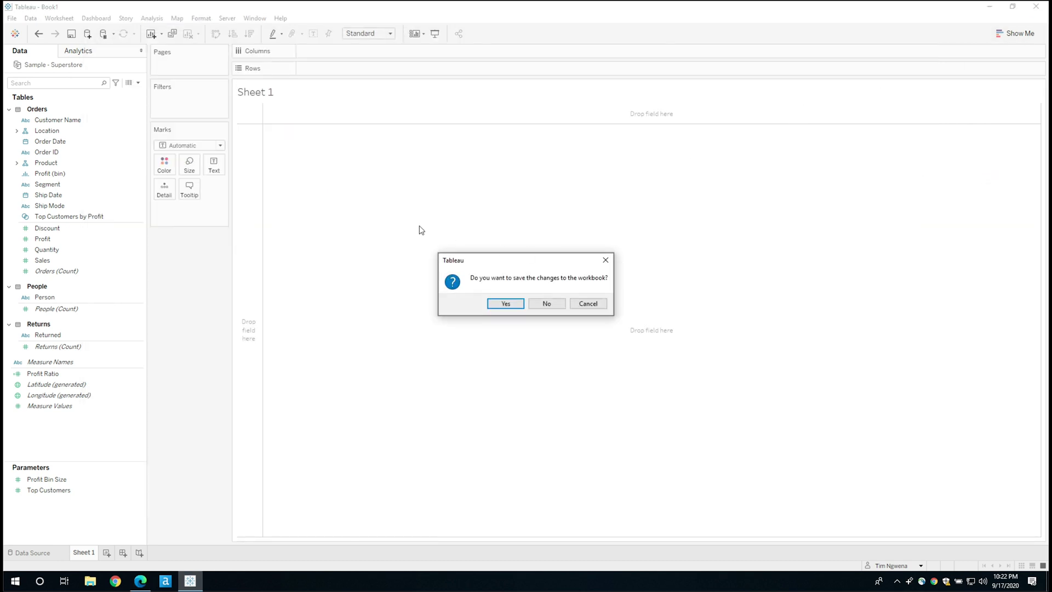
left_click(551, 305)
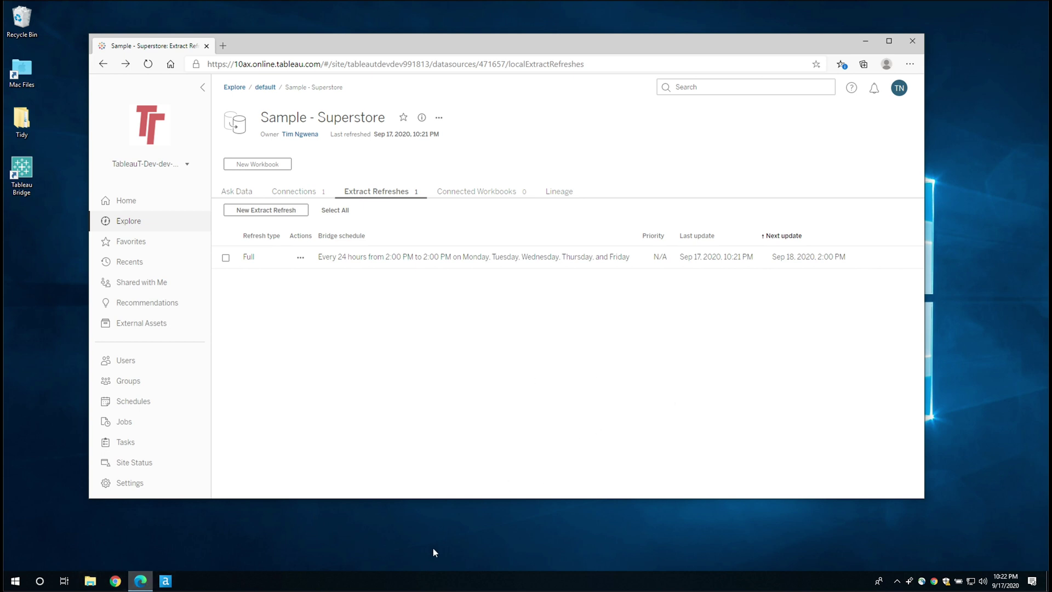
Step: Rerun the Sample - Superstore refresh from Bridge, confirm 10:23 PM after reloading, then open Site Status
left_click(908, 581)
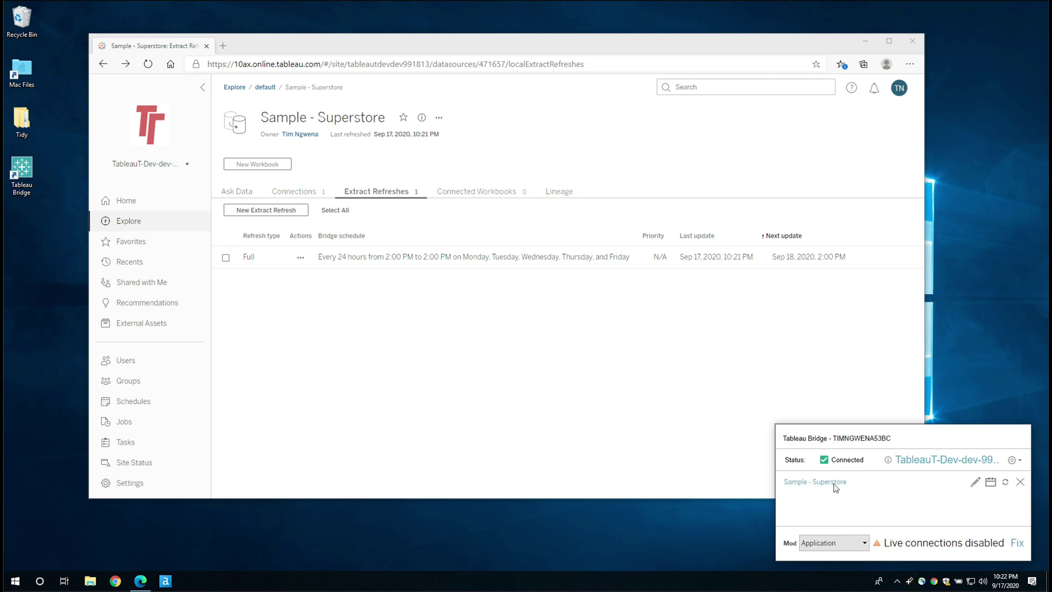
left_click(1005, 482)
left_click(536, 426)
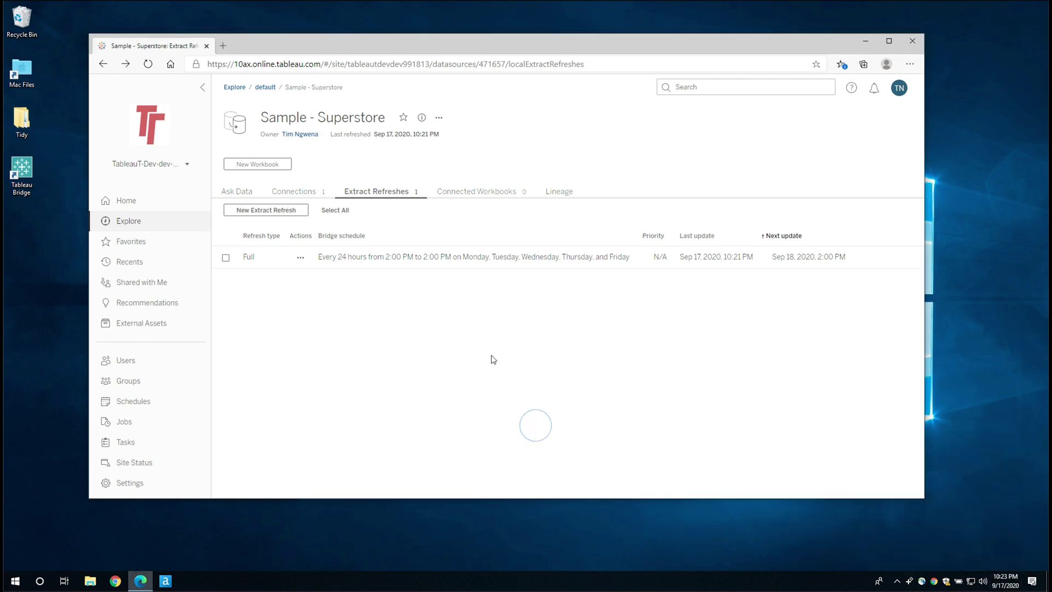
left_click(148, 64)
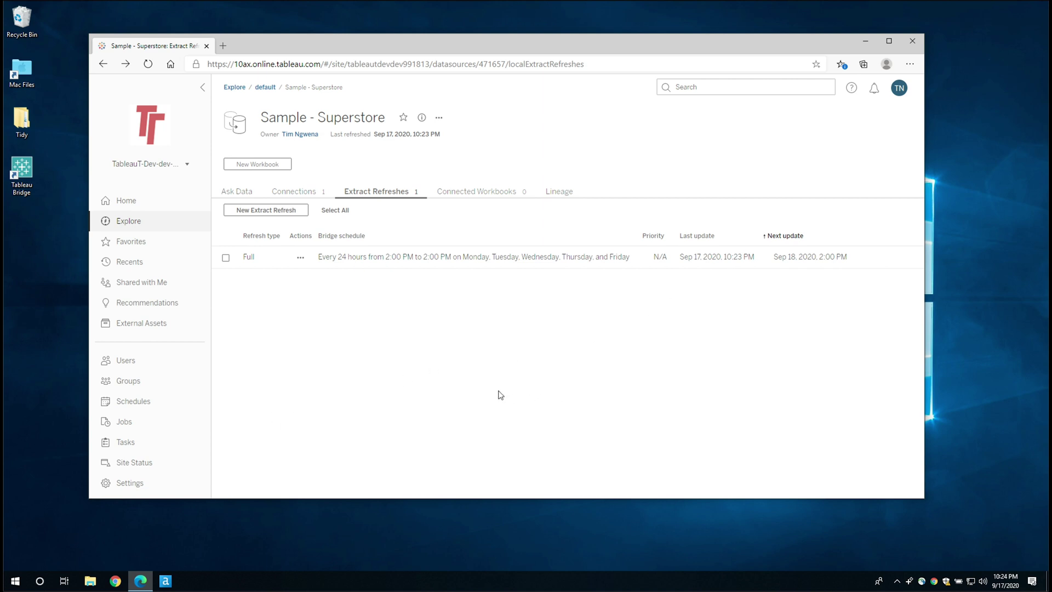
left_click(141, 462)
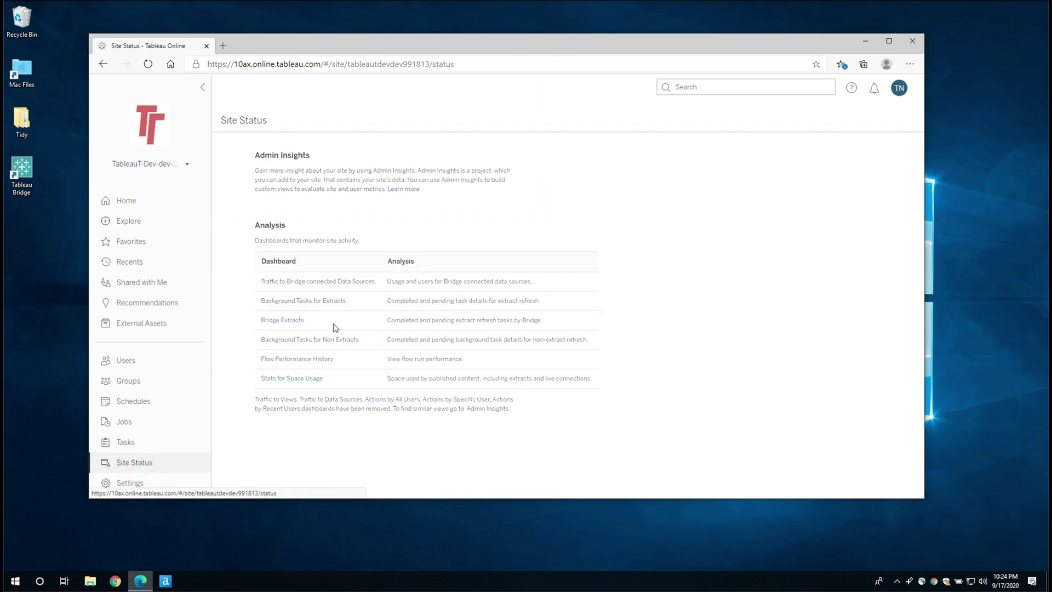
Step: Open the Bridge Extracts dashboard and inspect its three successful refreshes with 7 and 85 second durations
left_click(292, 325)
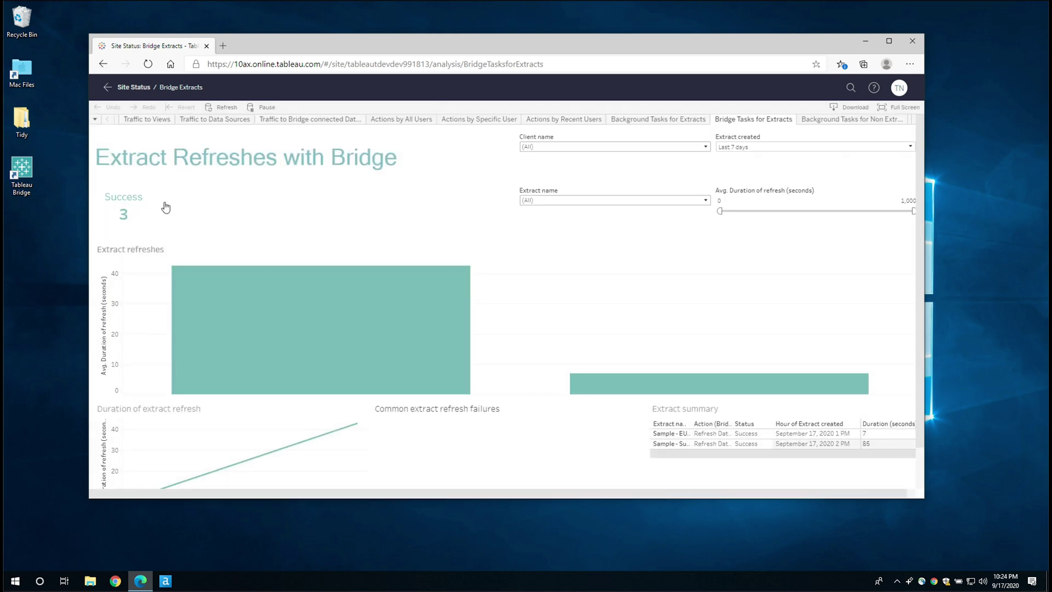
scroll(402, 187, "down", 1)
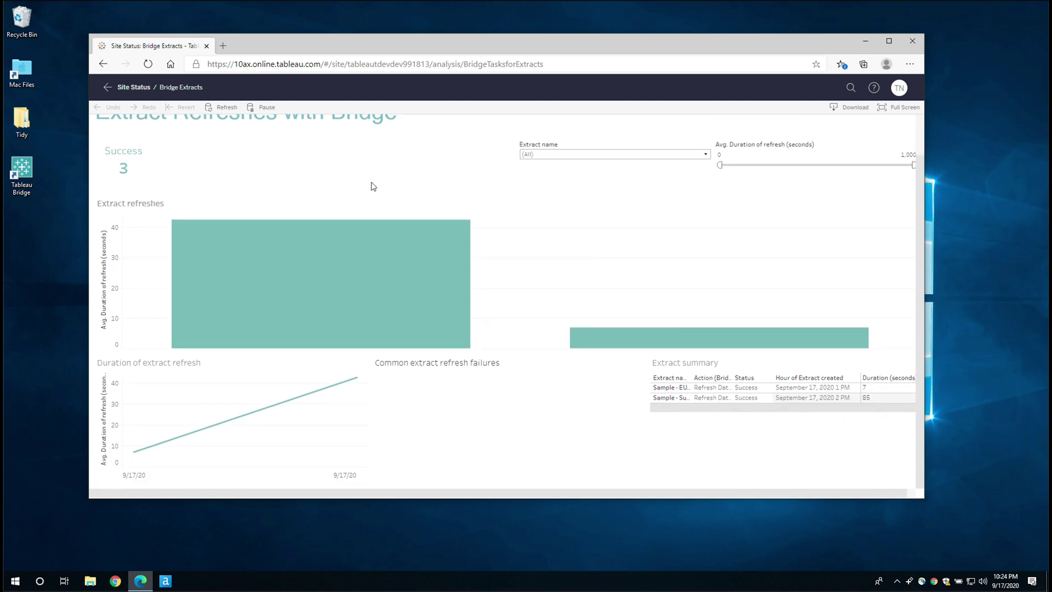
mouse_move(274, 244)
mouse_move(135, 455)
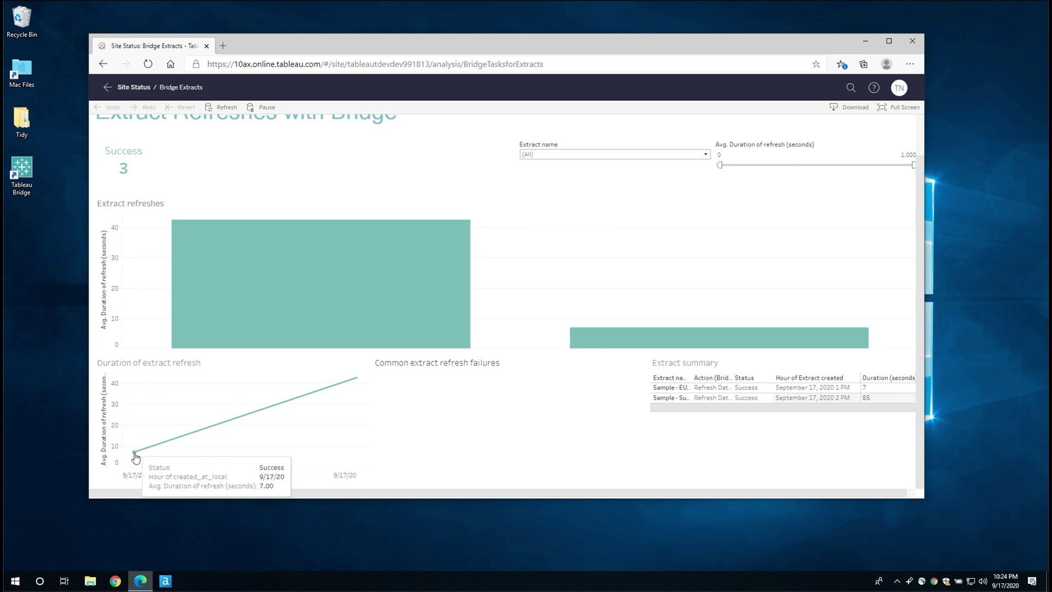
mouse_move(345, 381)
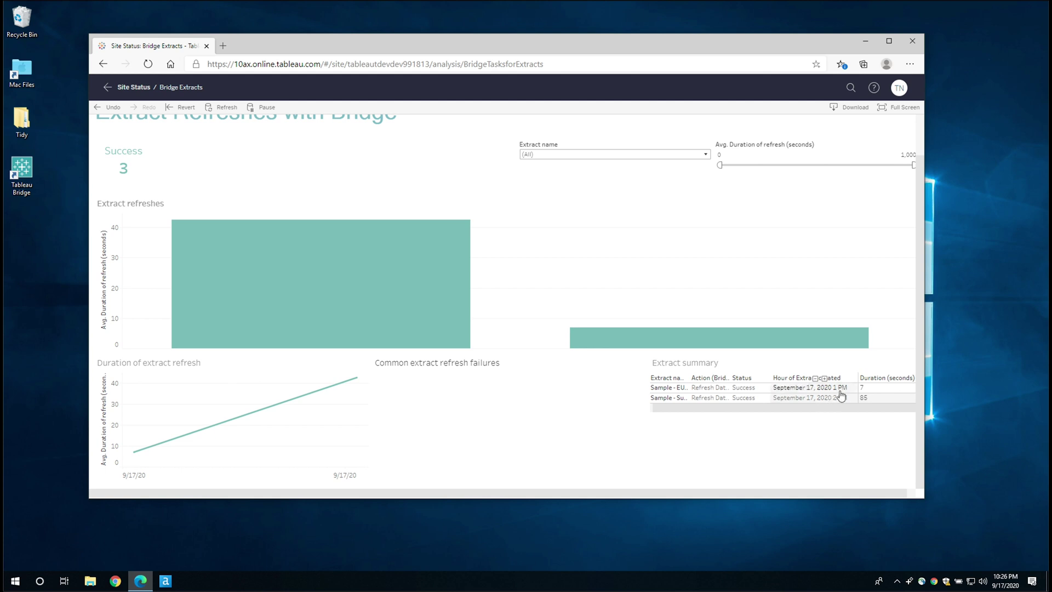
mouse_move(871, 400)
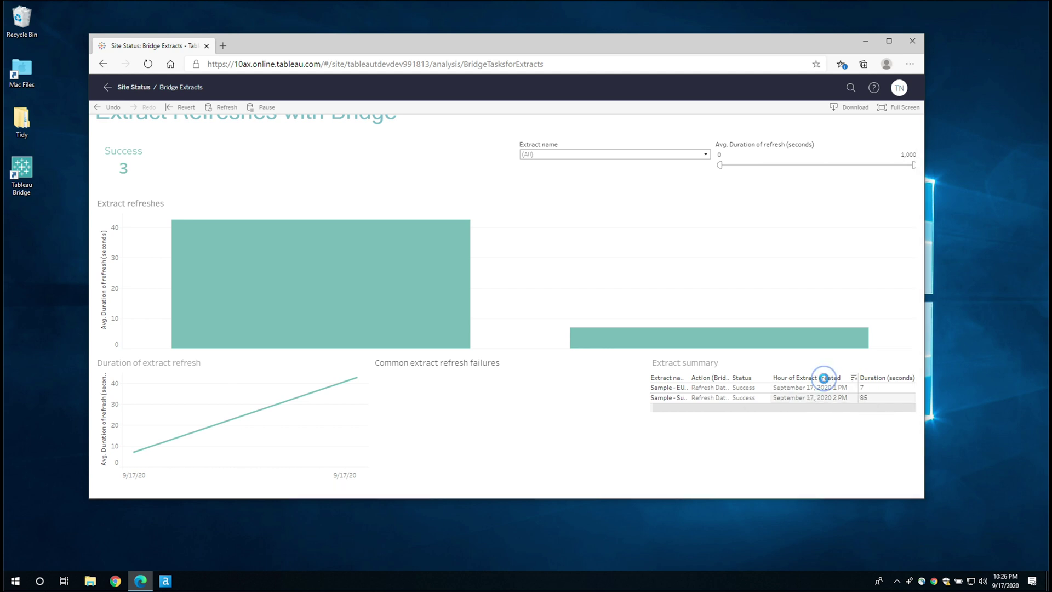
left_click(824, 378)
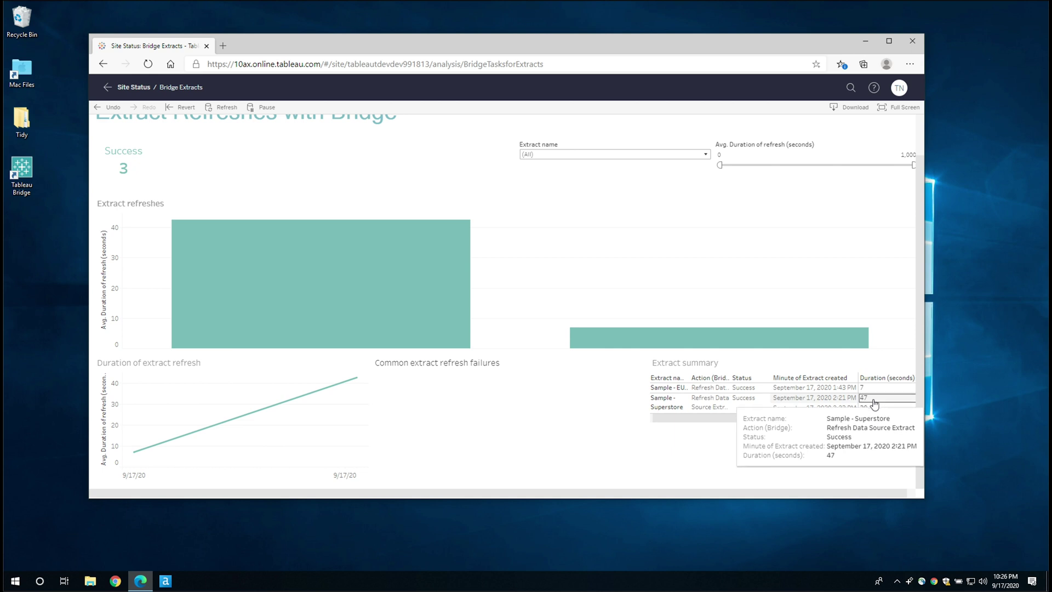
Step: Drill extract creation times to seconds, showing Superstore runs of 47 and 38 seconds, then return to Site Status
left_click(823, 378)
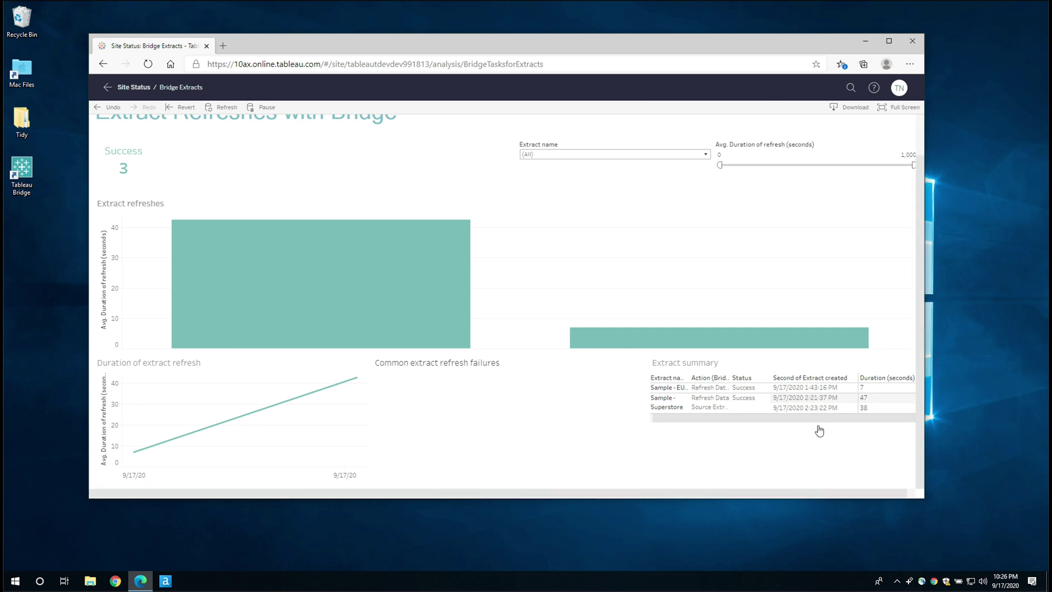
mouse_move(885, 413)
scroll(714, 213, "up", 1)
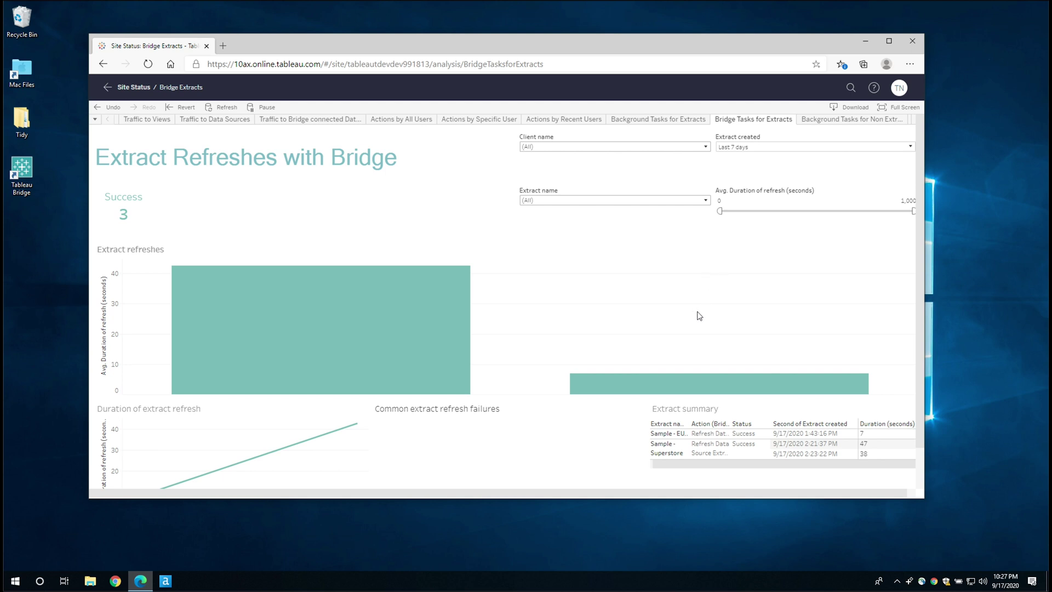
scroll(698, 314, "down", 1)
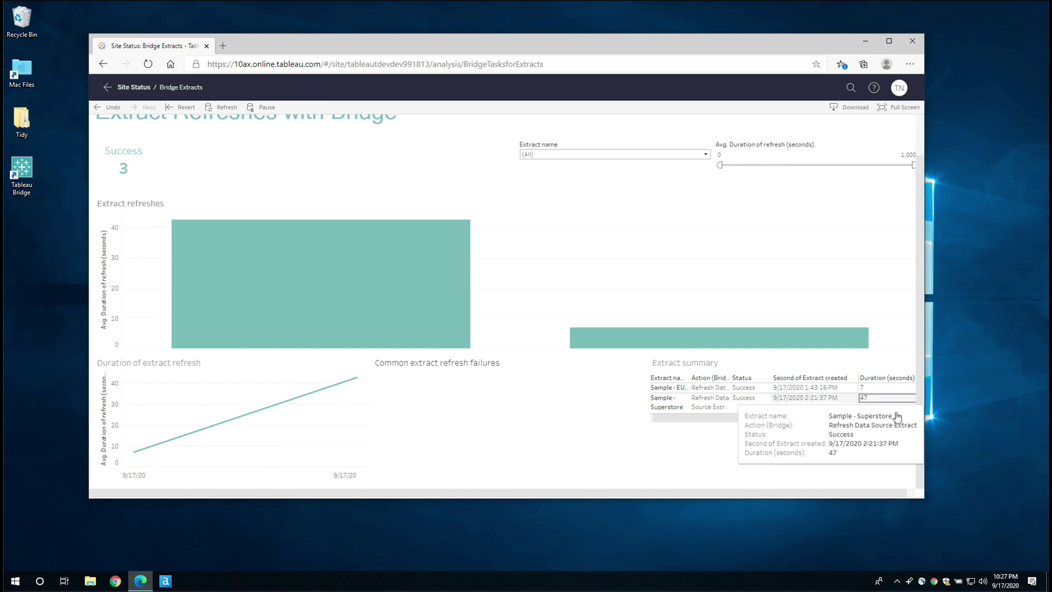
scroll(540, 319, "up", 1)
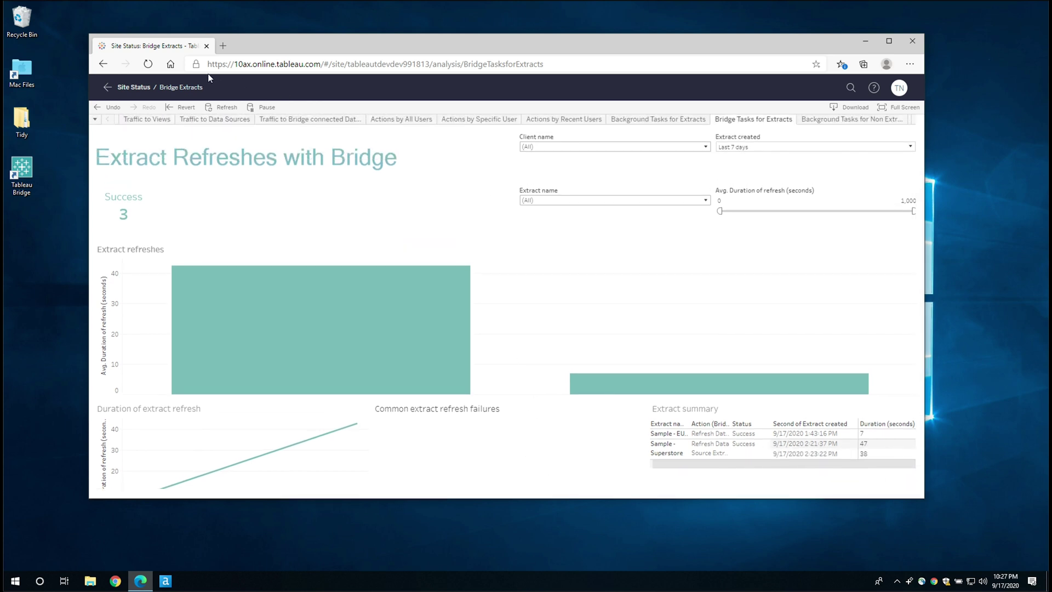
left_click(132, 89)
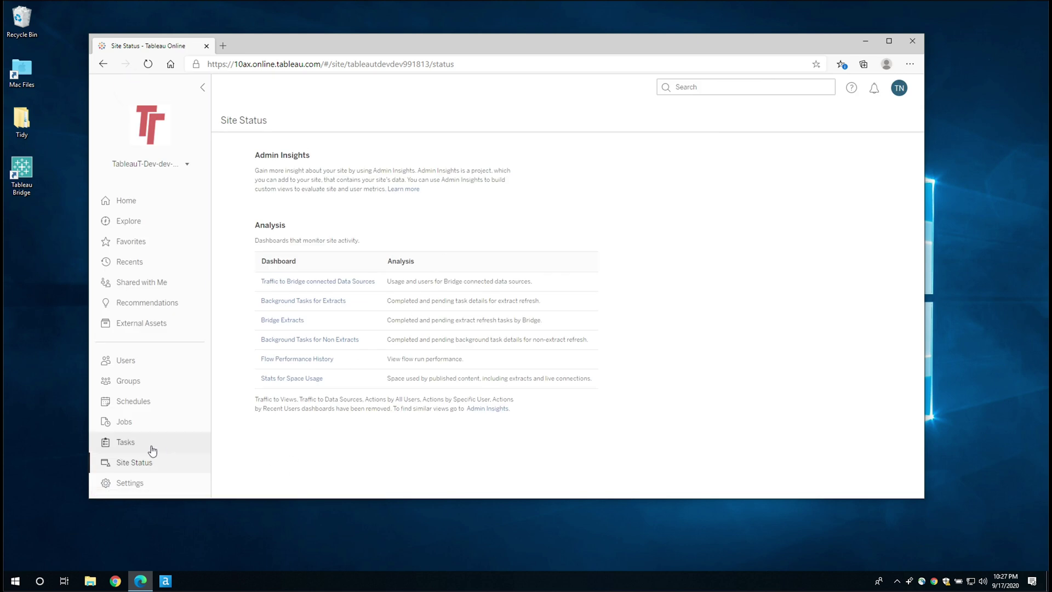
Step: Show the site's Bridge settings with the client Connected in the Default pool, and start a new browser tab
left_click(131, 482)
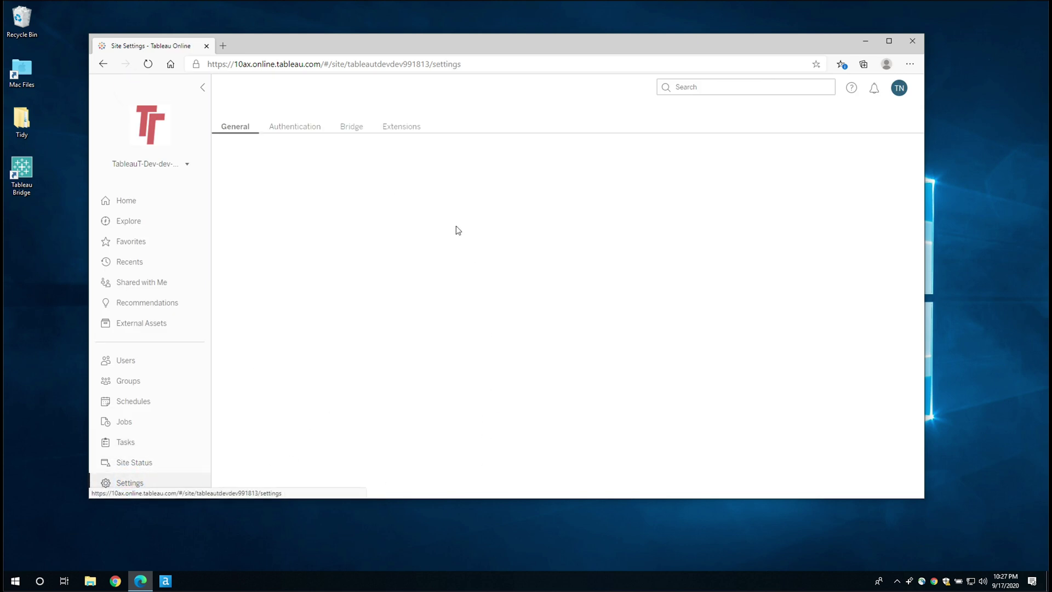
left_click(351, 128)
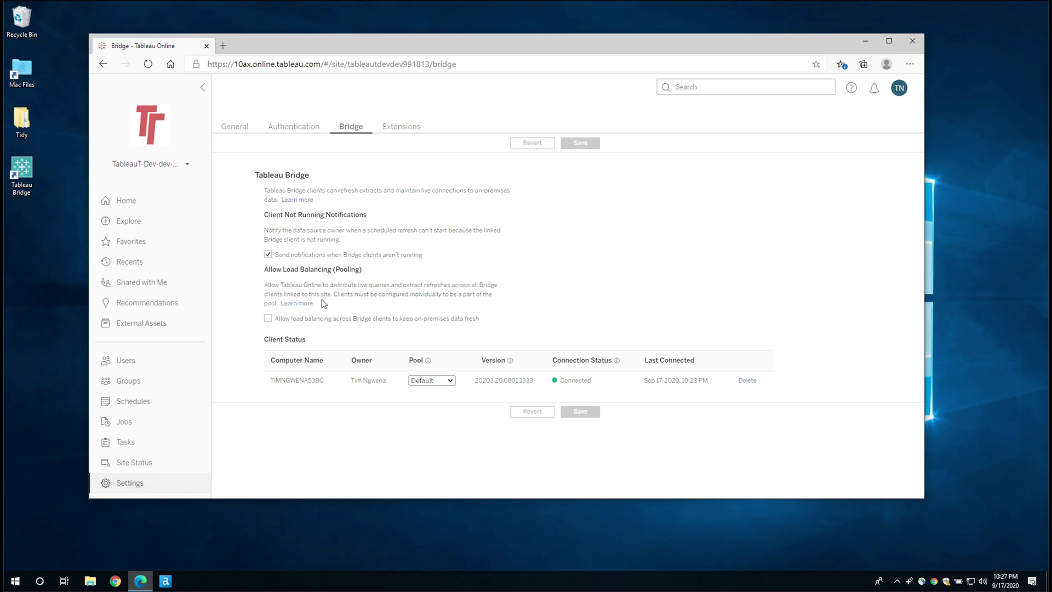
left_click(222, 46)
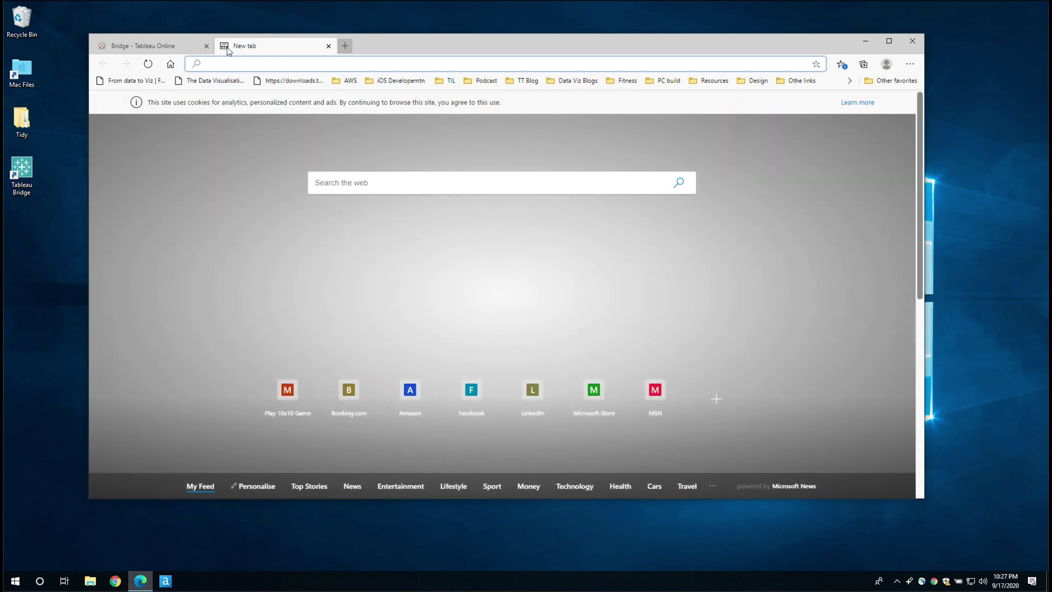
Step: Search Bing for 'tableau bridge kb' and open the Tableau Bridge | Tableau Software result
type("ta")
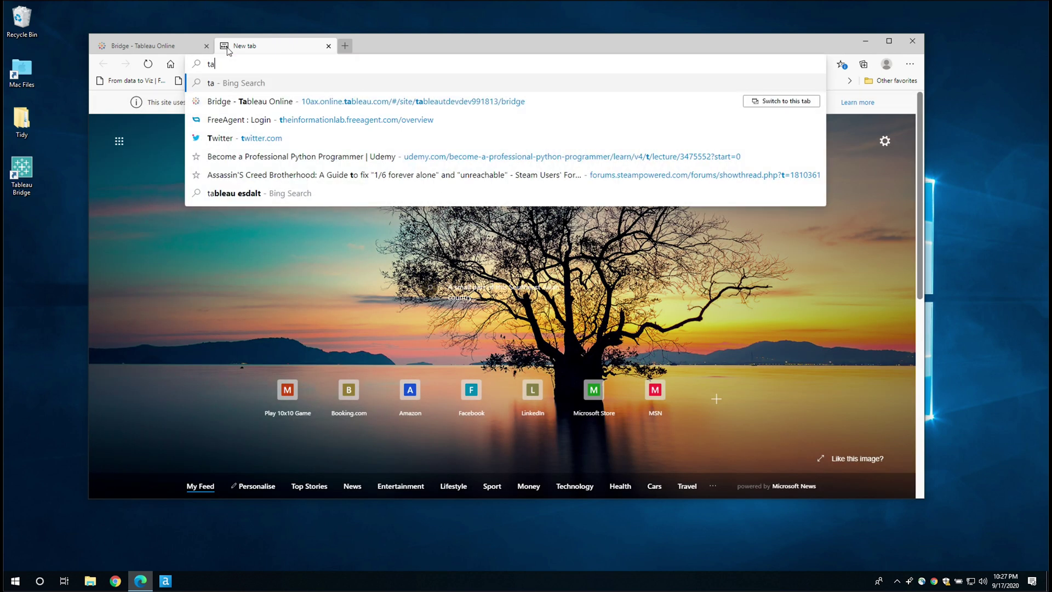
type("bleau bridge")
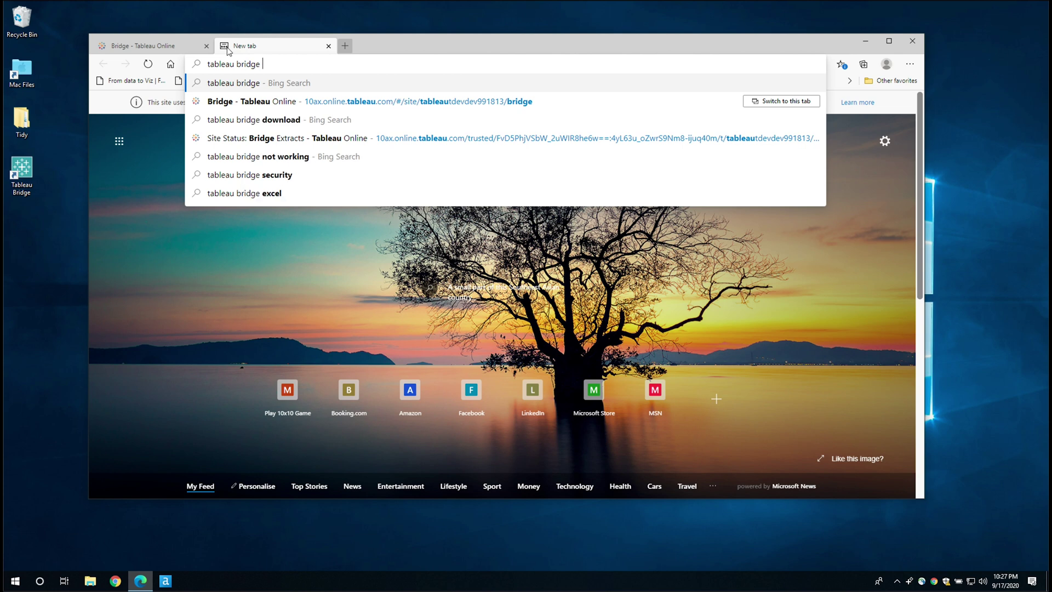
type(" kb")
key("Return")
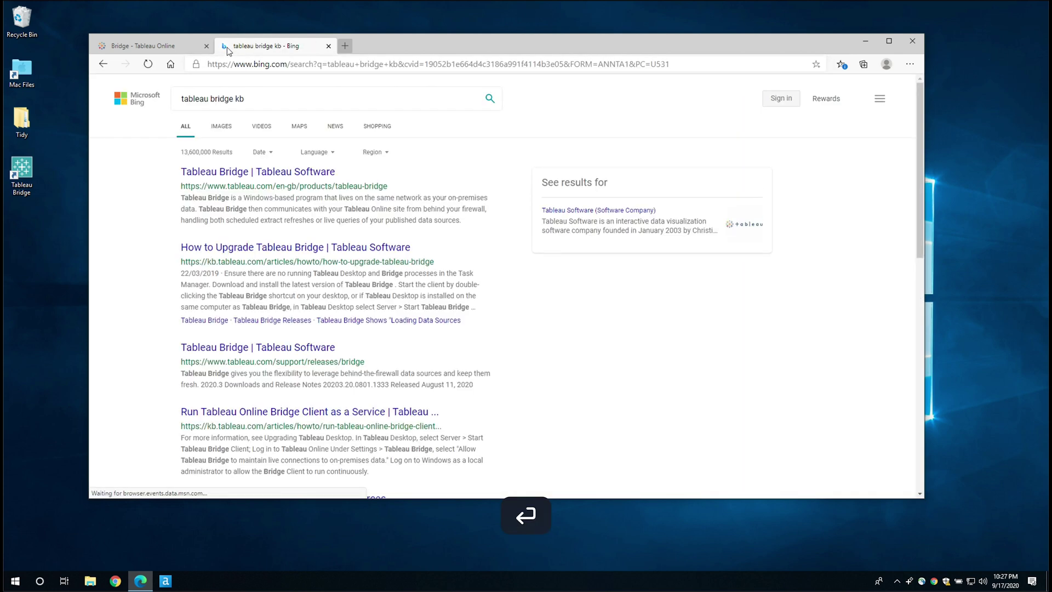
left_click(268, 173)
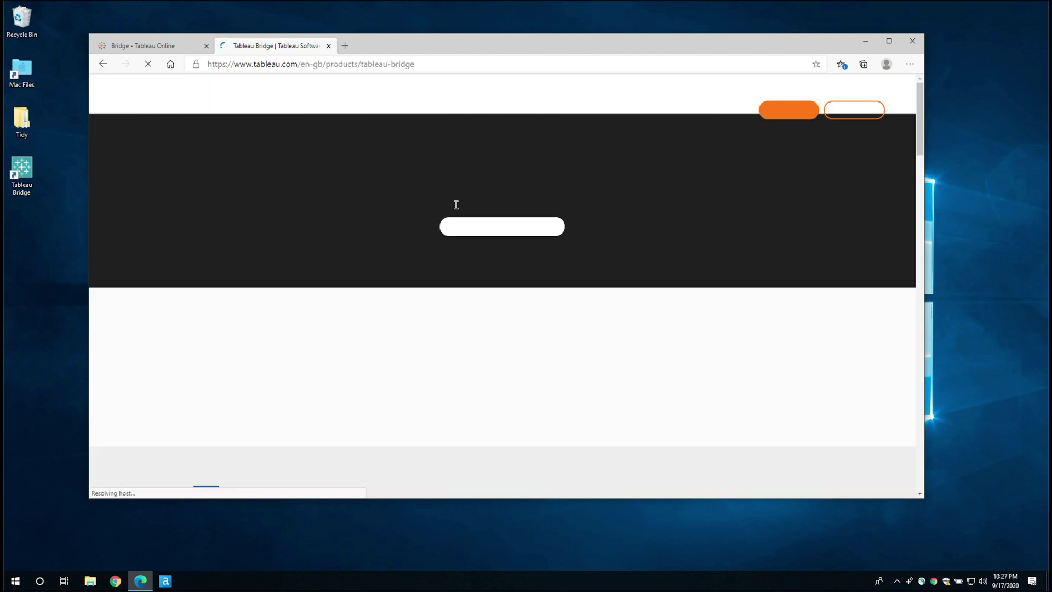
Step: Find 'How to install Tableau Bridge' under More Tableau Bridge resources and open it
scroll(482, 344, "down", 5)
scroll(482, 344, "down", 10)
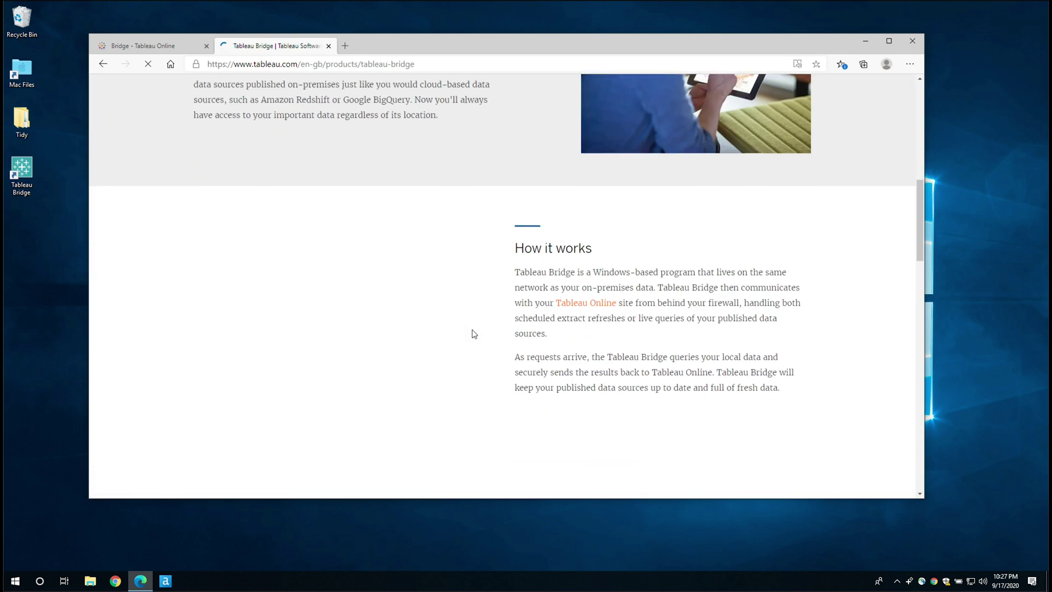
scroll(528, 274, "down", 8)
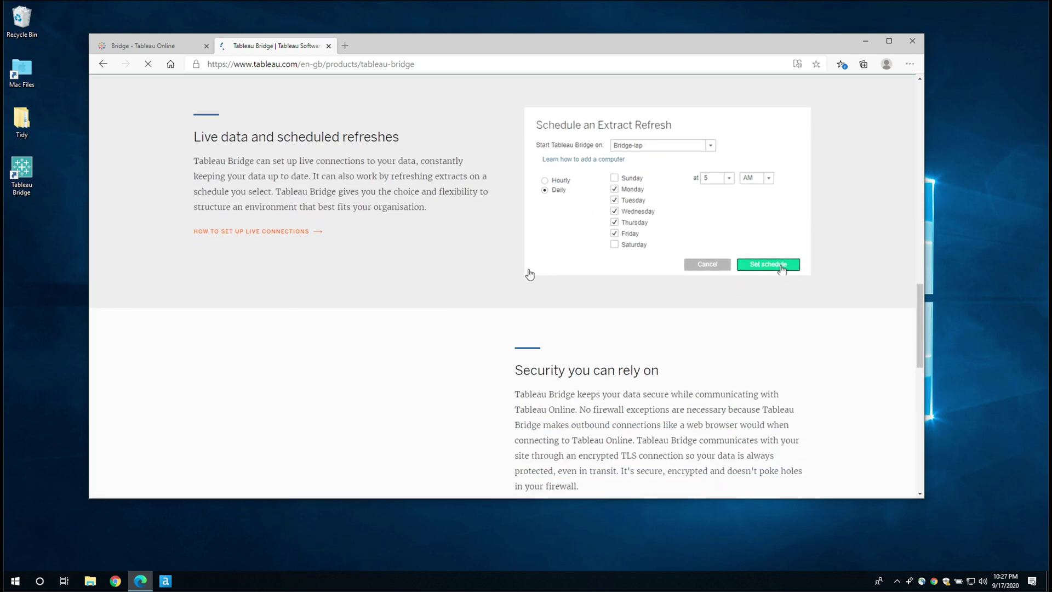
scroll(378, 296, "down", 1)
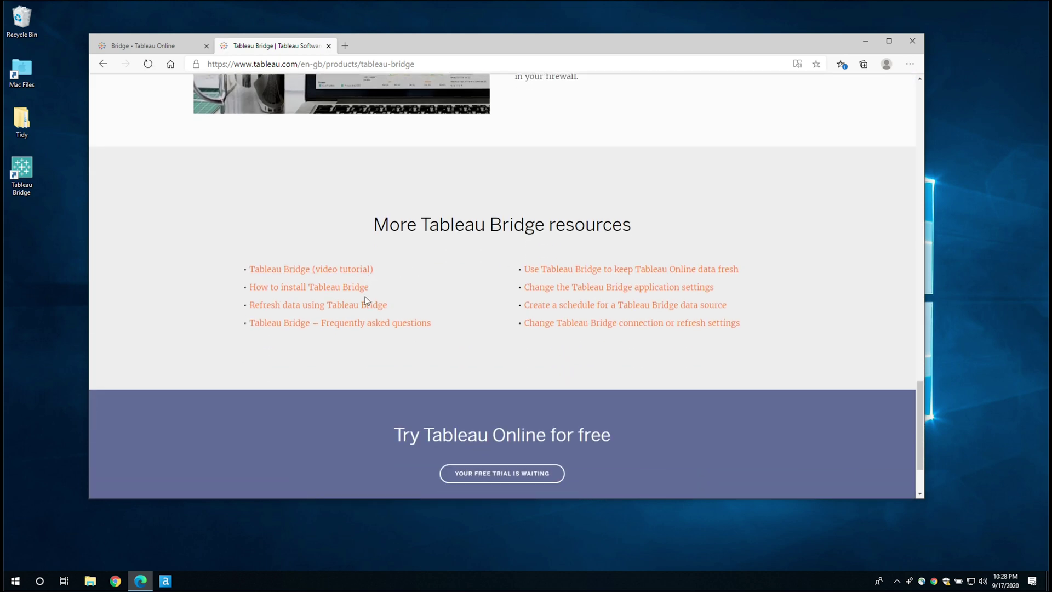
left_click(333, 293)
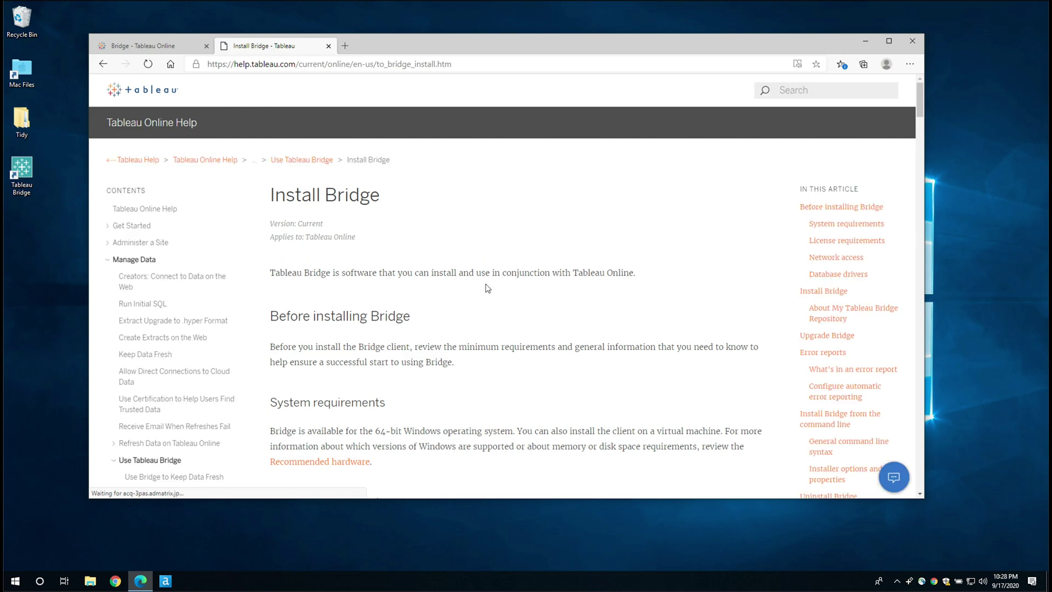
Step: Read through the Install Bridge article's license, network access, database driver and upgrade sections
scroll(487, 288, "down", 10)
scroll(487, 288, "down", 12)
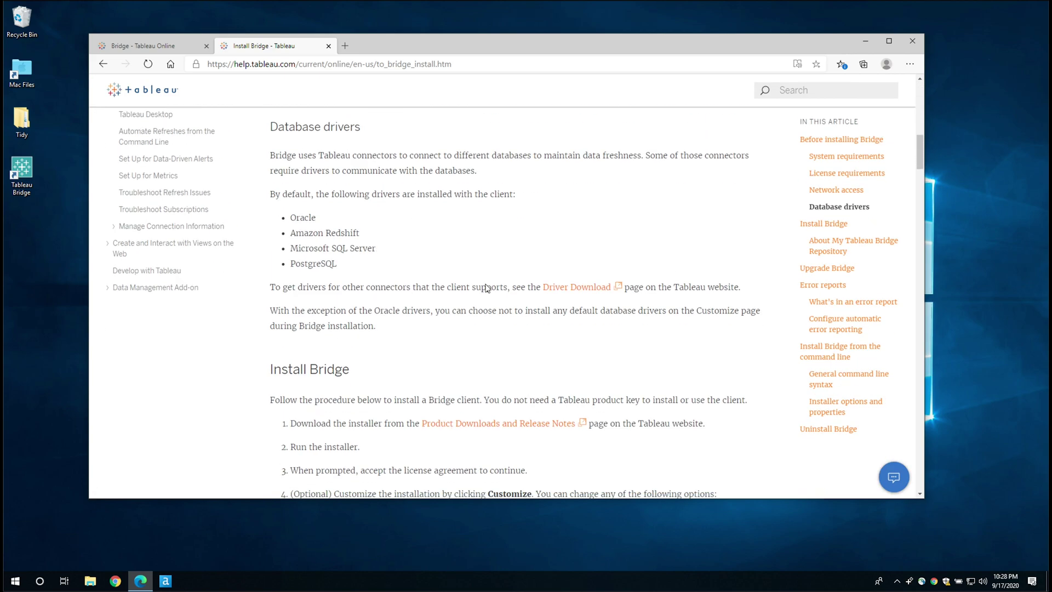
scroll(487, 286, "down", 5)
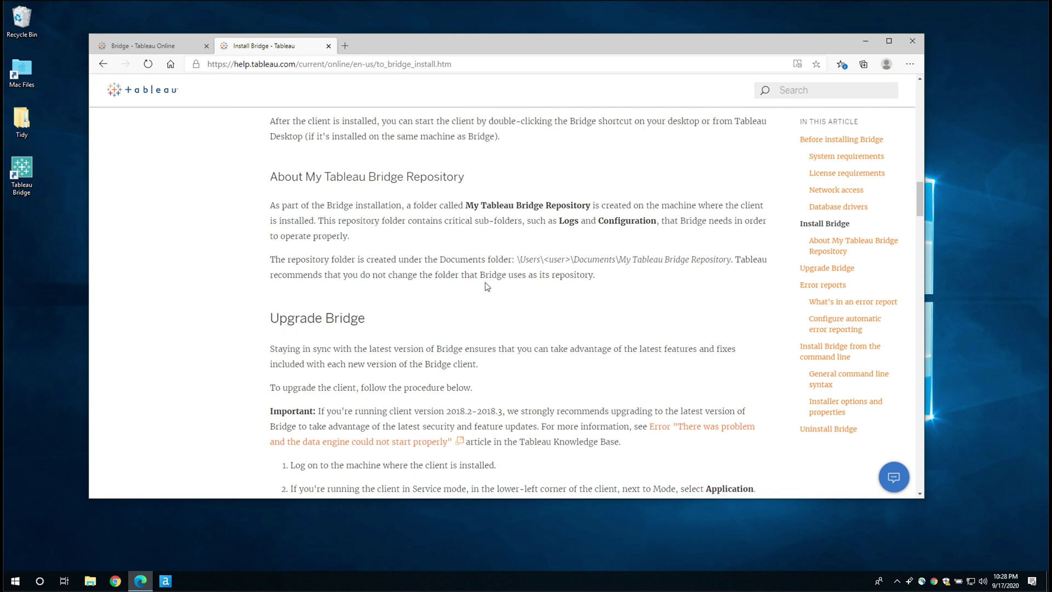
scroll(487, 287, "up", 7)
scroll(487, 288, "up", 10)
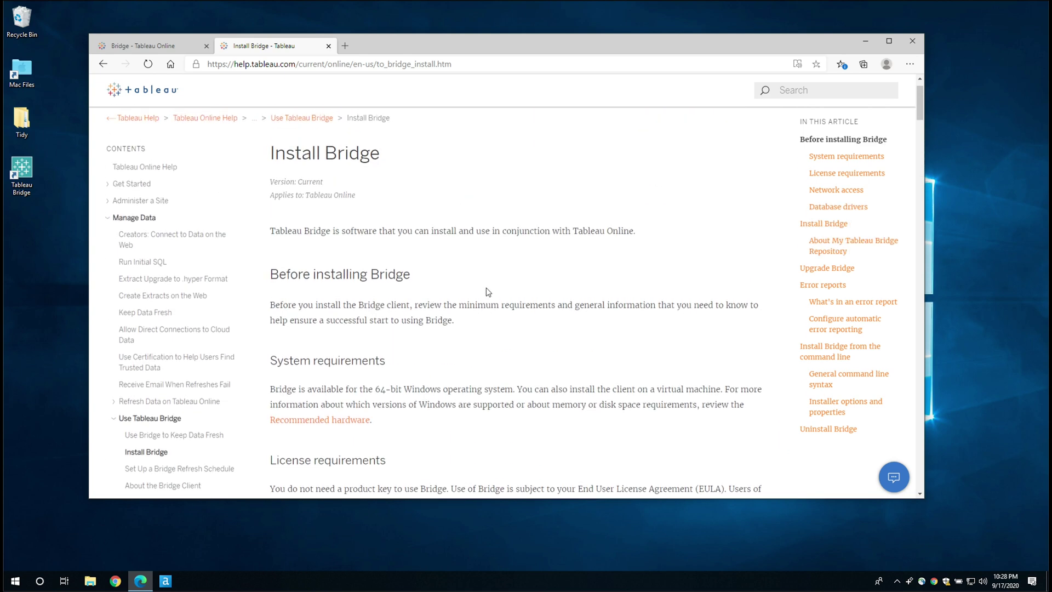
scroll(389, 299, "down", 4)
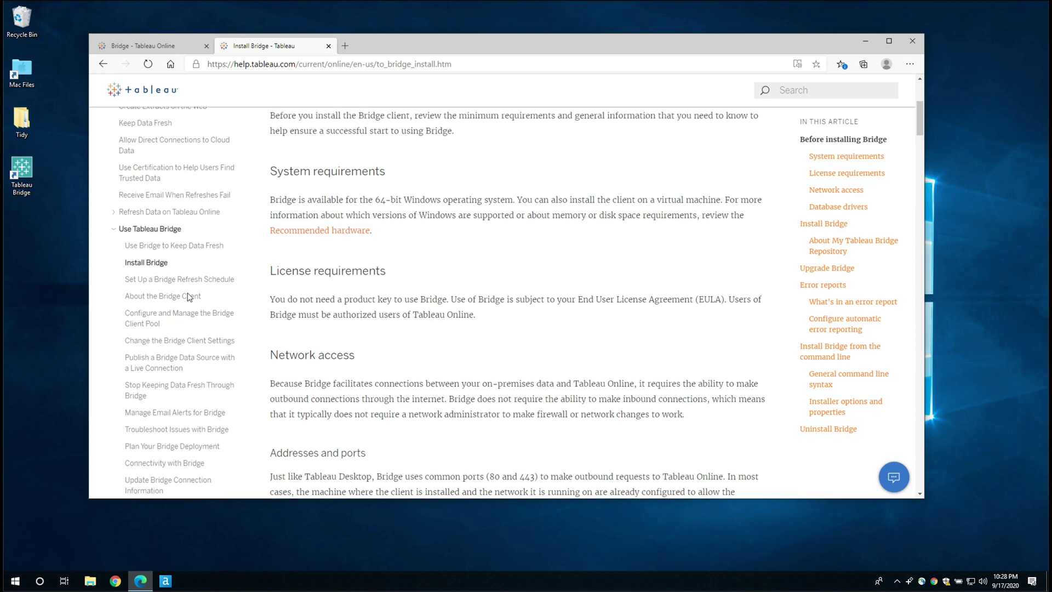
scroll(188, 301, "down", 2)
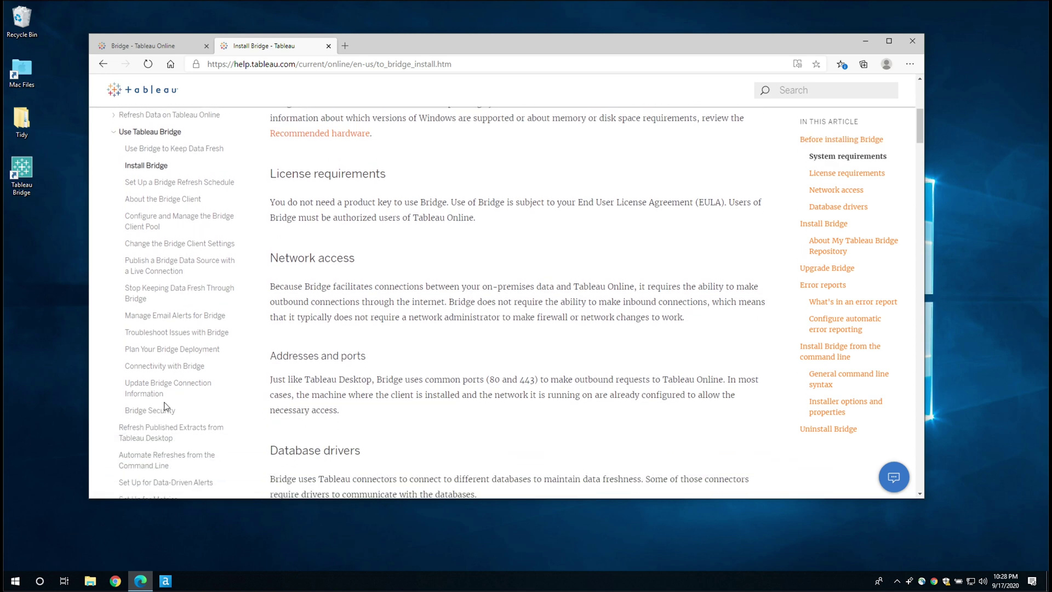
Step: Read the Bridge Security help article, then switch back to the Bridge - Tableau Online tab
left_click(158, 411)
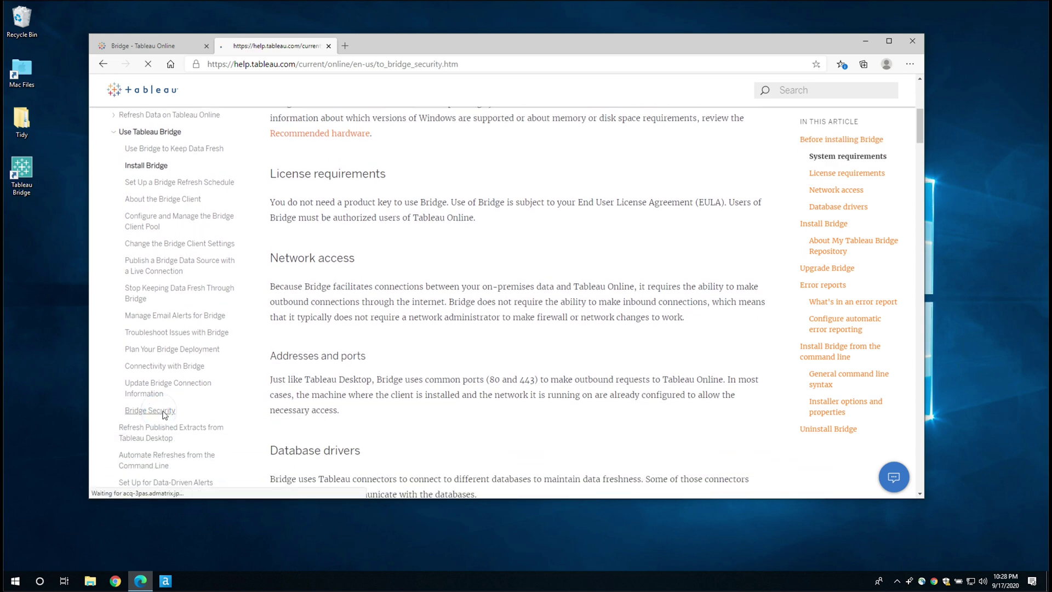
scroll(476, 312, "down", 10)
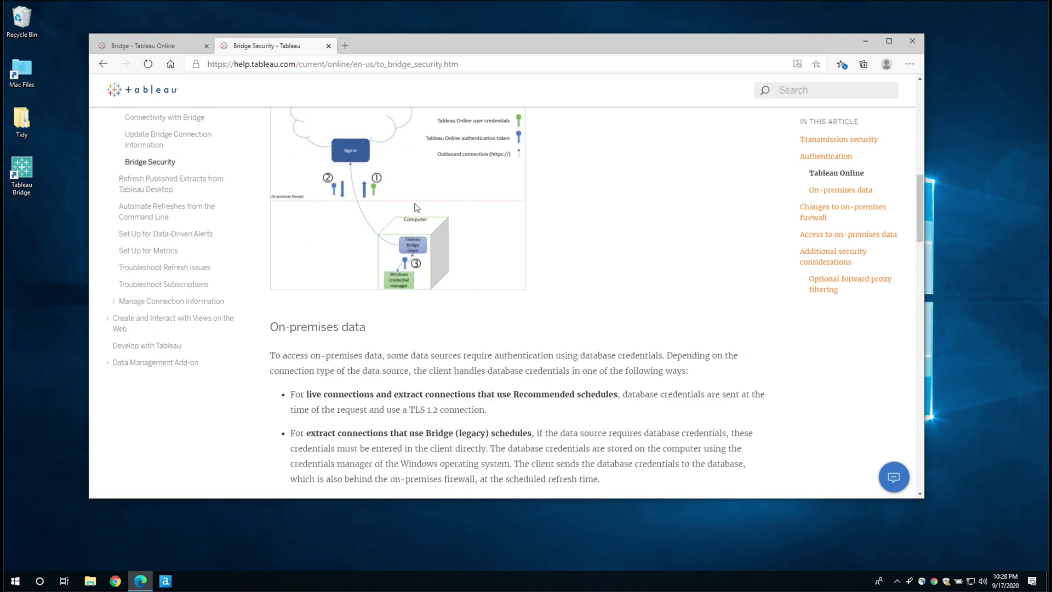
scroll(367, 236, "down", 3)
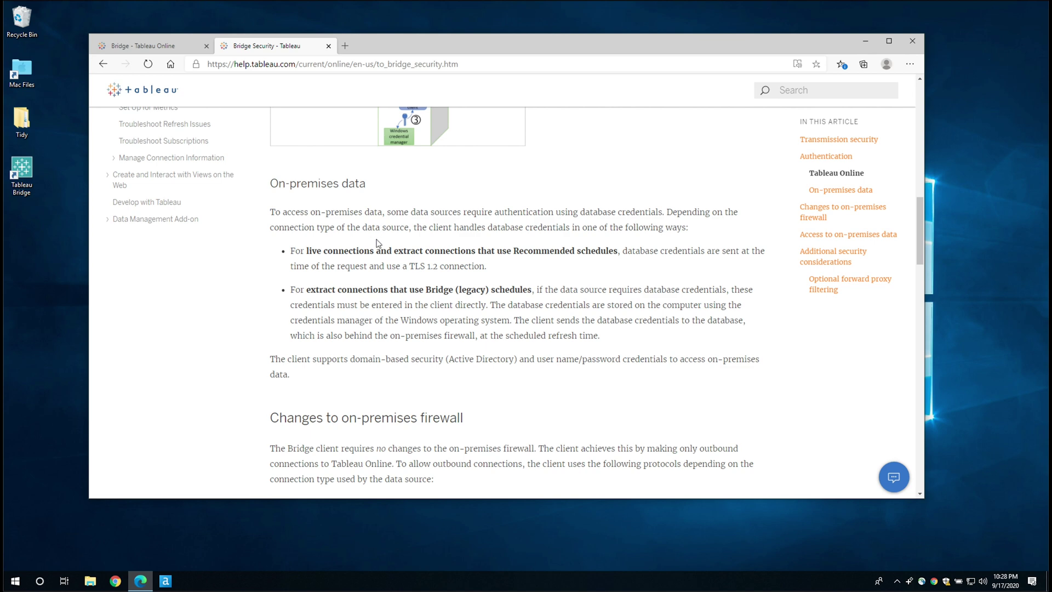
scroll(404, 260, "down", 4)
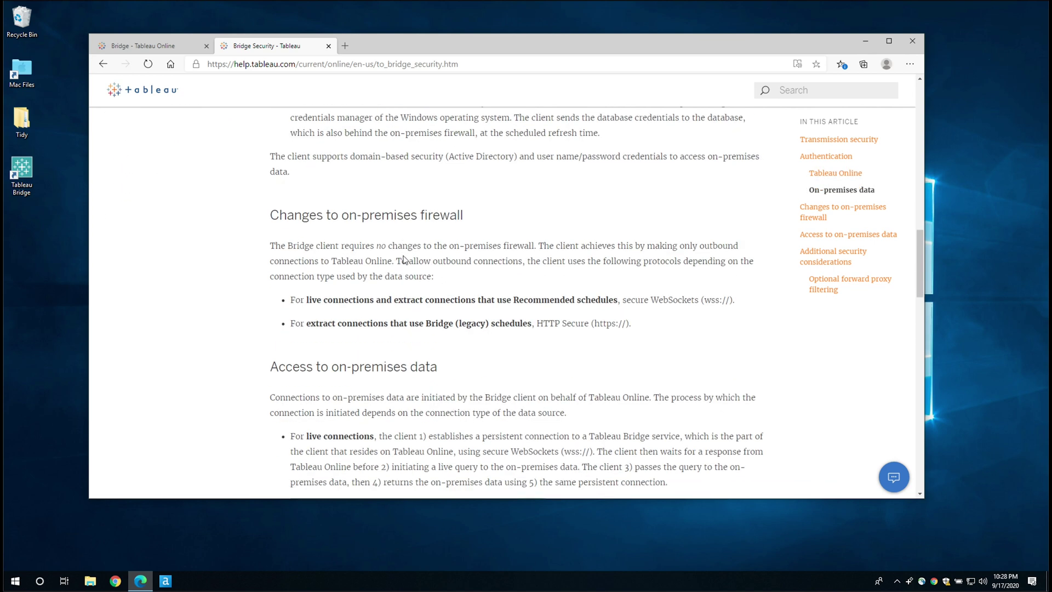
scroll(404, 259, "down", 7)
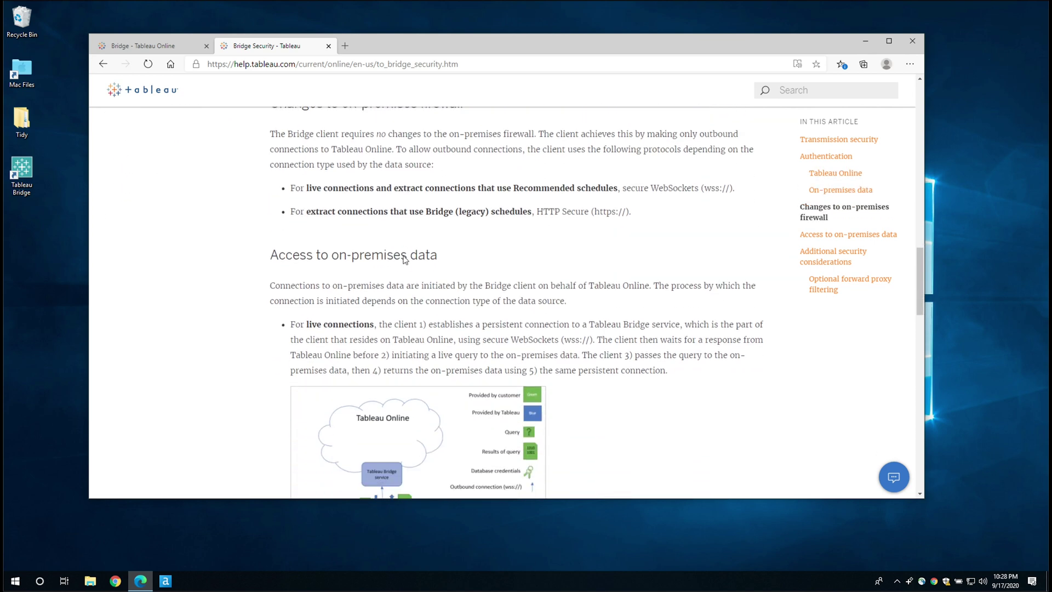
scroll(403, 253, "down", 4)
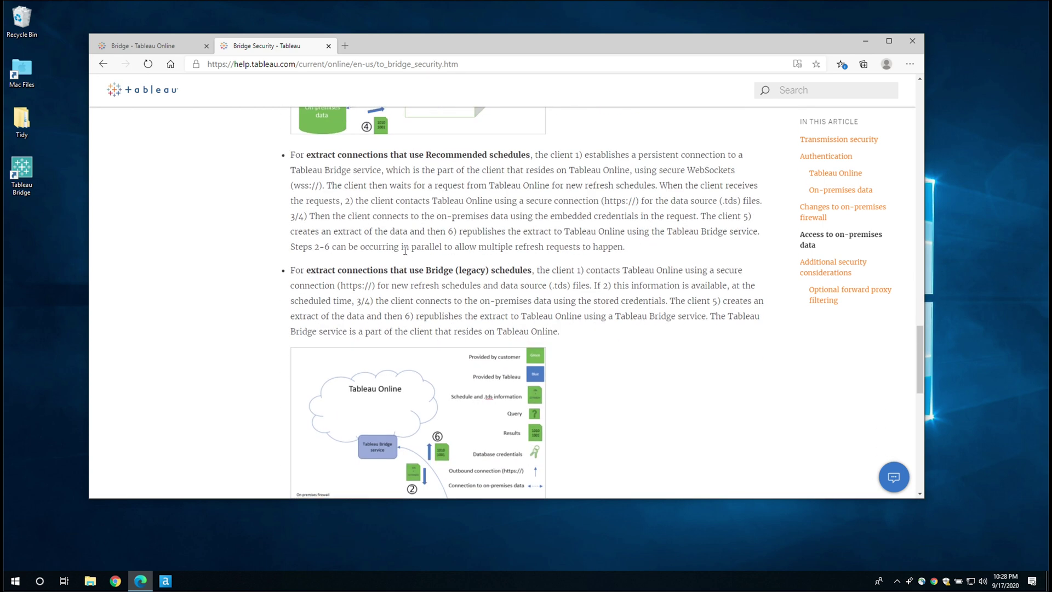
scroll(405, 251, "down", 13)
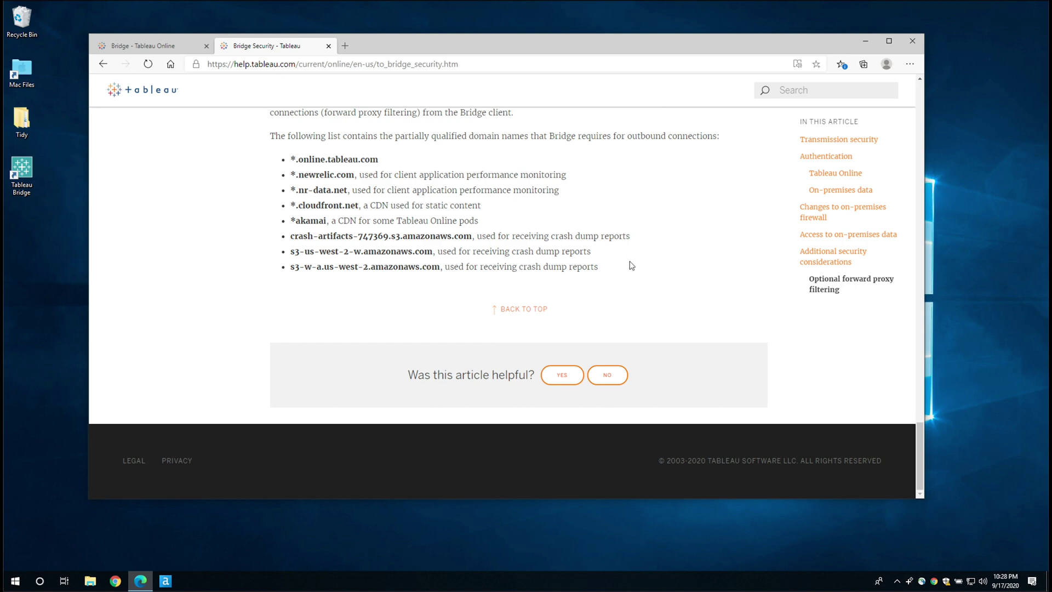
scroll(631, 266, "up", 20)
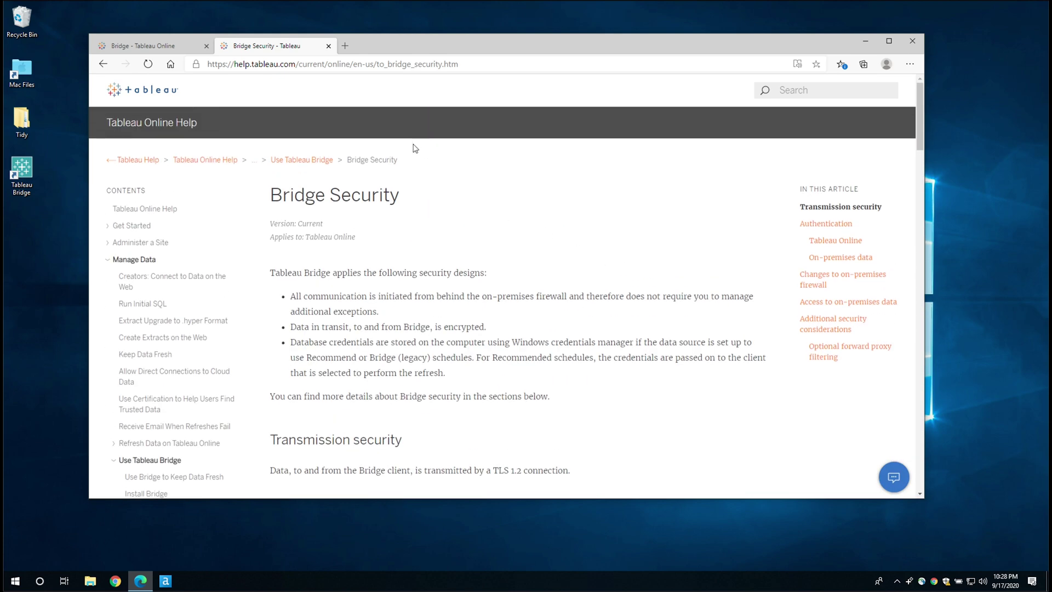
key("ctrl+shift+Tab")
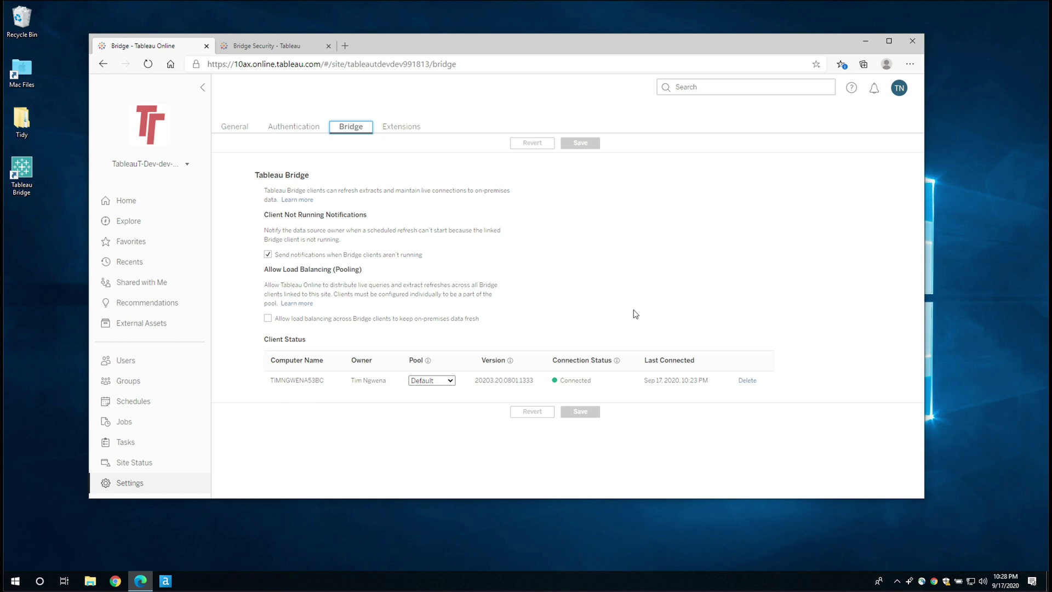
Step: From the tray icon's status window, set the Bridge client Mode to Service and confirm the switch
left_click(909, 582)
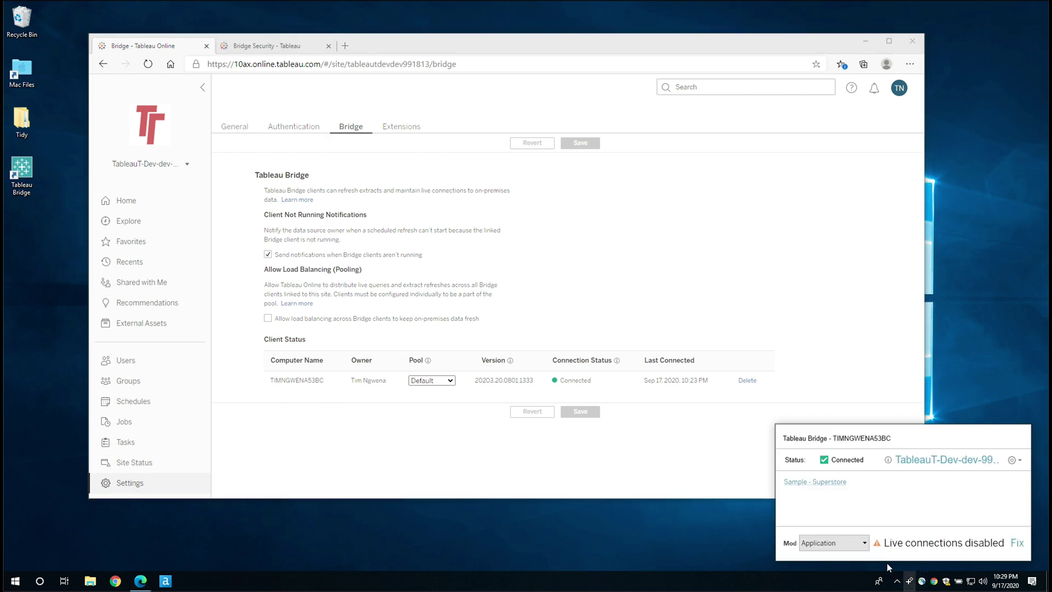
left_click(856, 545)
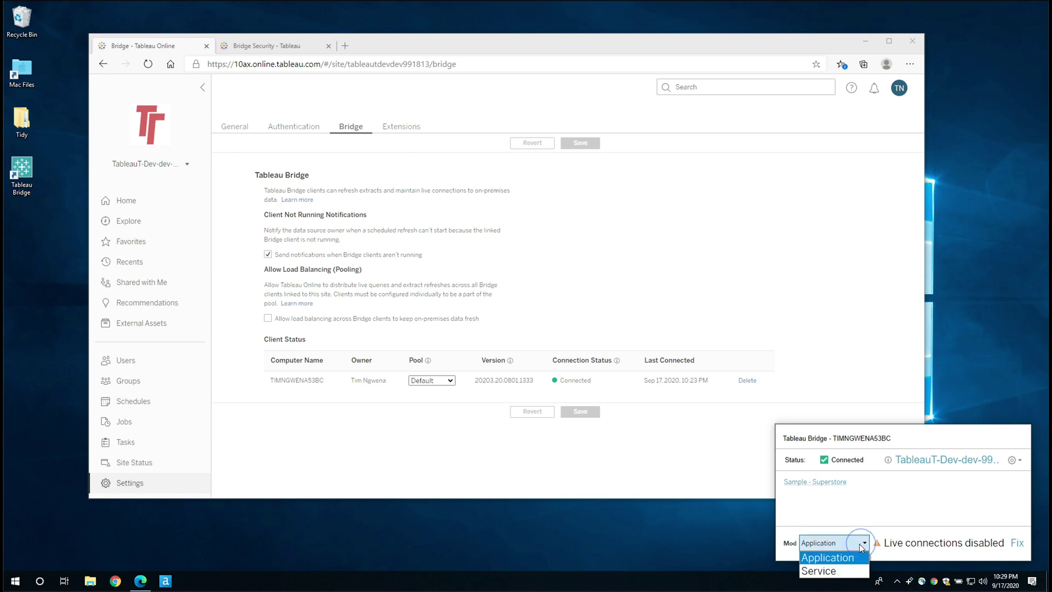
left_click(836, 573)
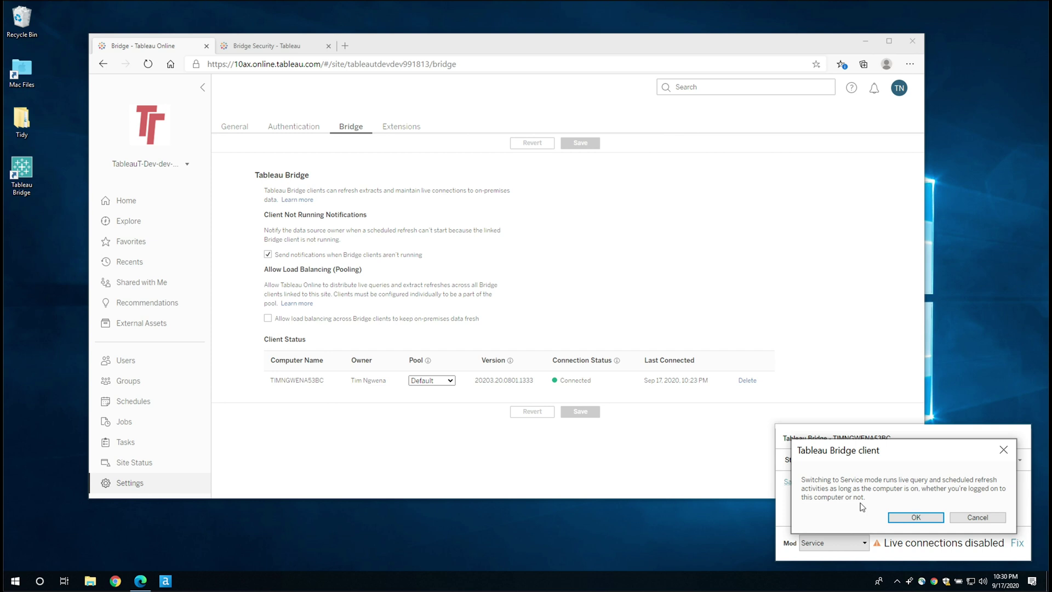
left_click(919, 520)
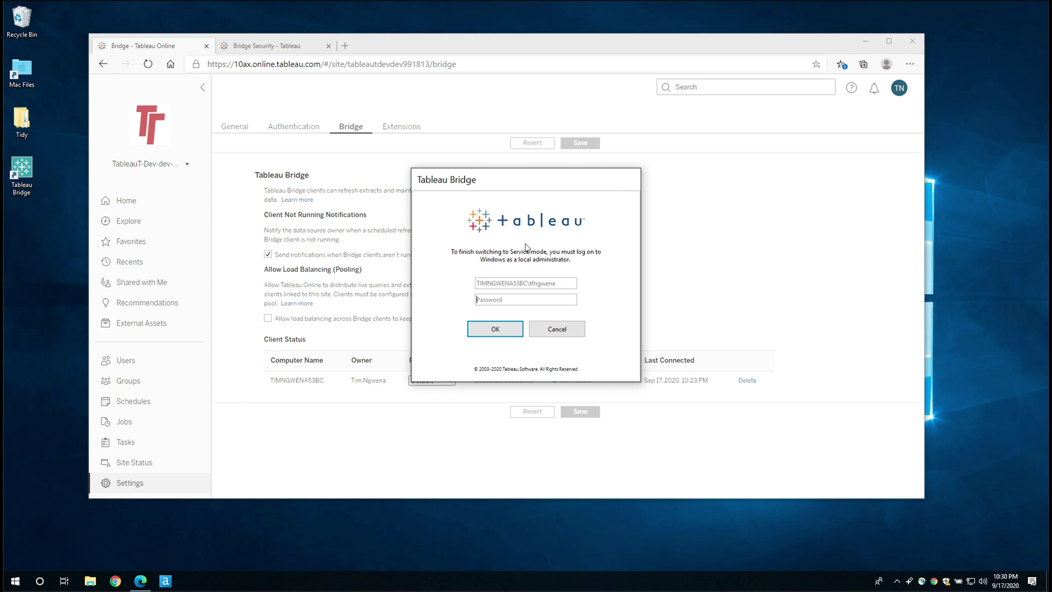
Step: Place the cursor in the Password field of the Windows administrator logon prompt
left_click(498, 300)
Step: Cancel the administrator logon and reopen the Bridge client window, which still shows Application mode
left_click(572, 331)
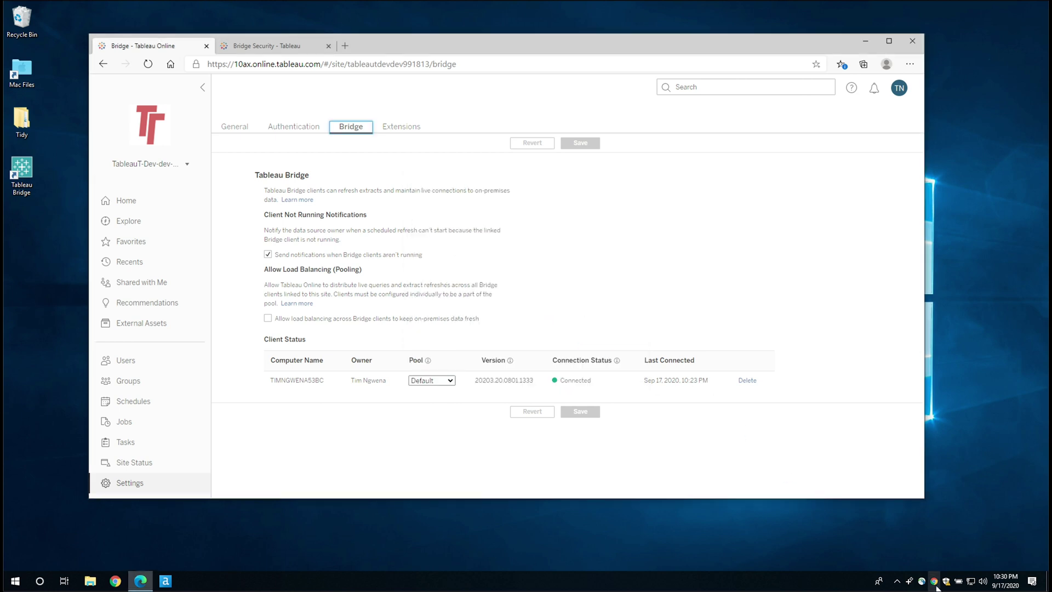
left_click(934, 582)
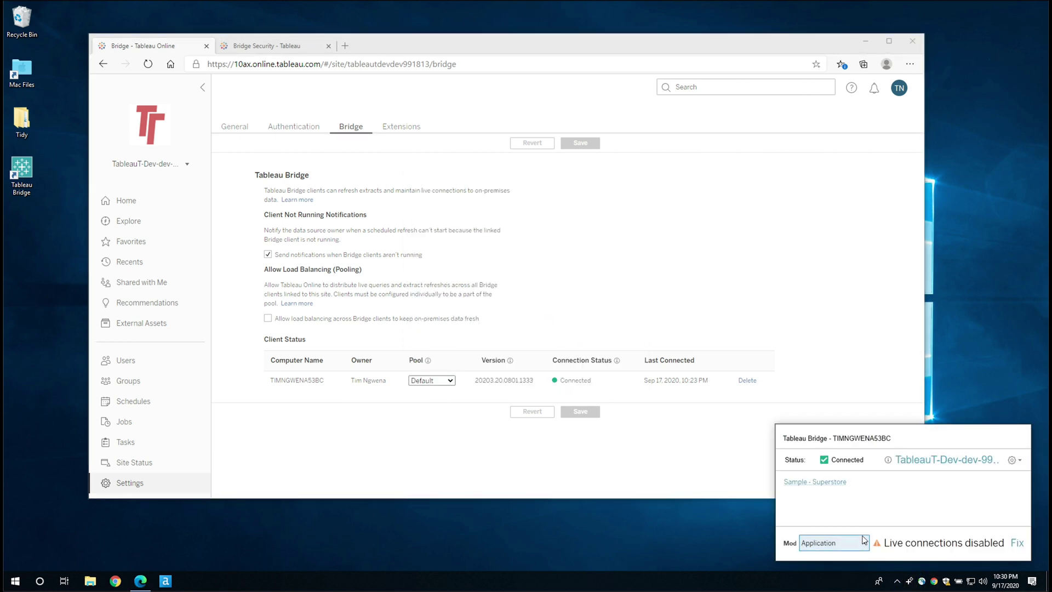